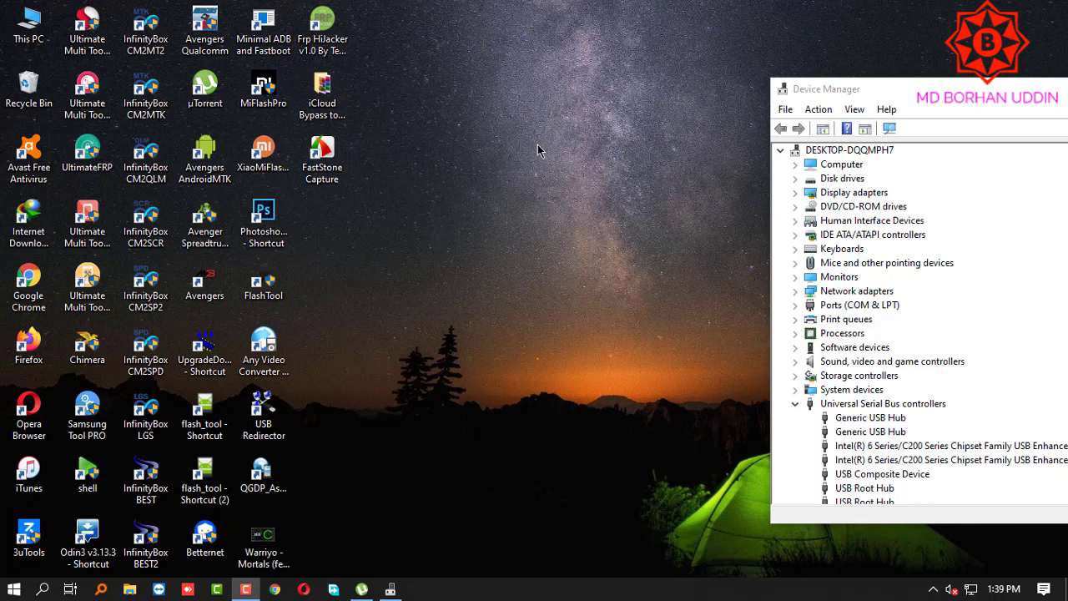
right_click(526, 160)
click(555, 158)
right_click(519, 70)
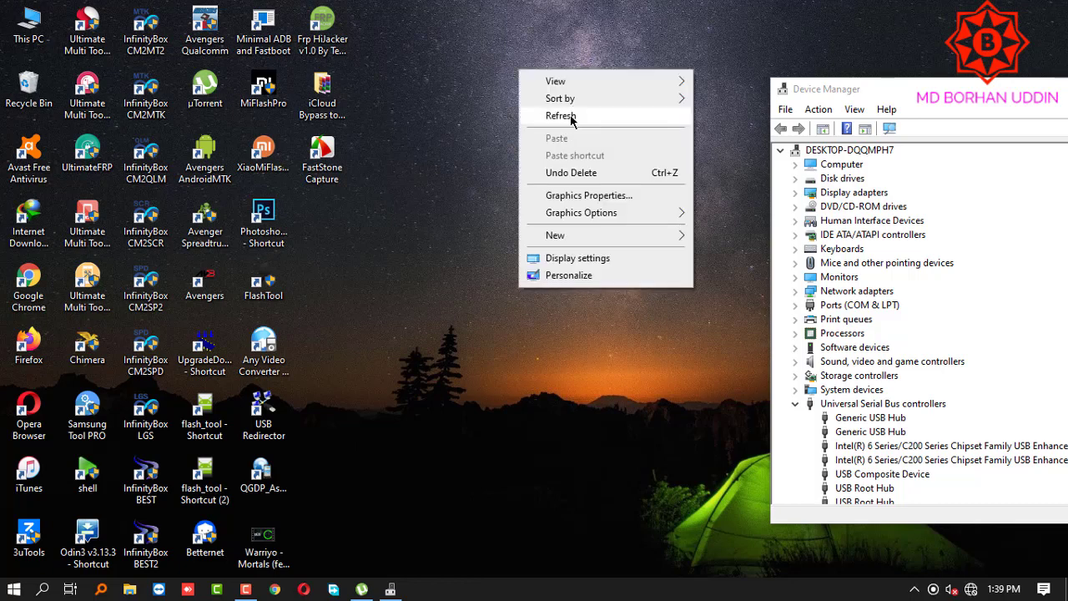
click(572, 121)
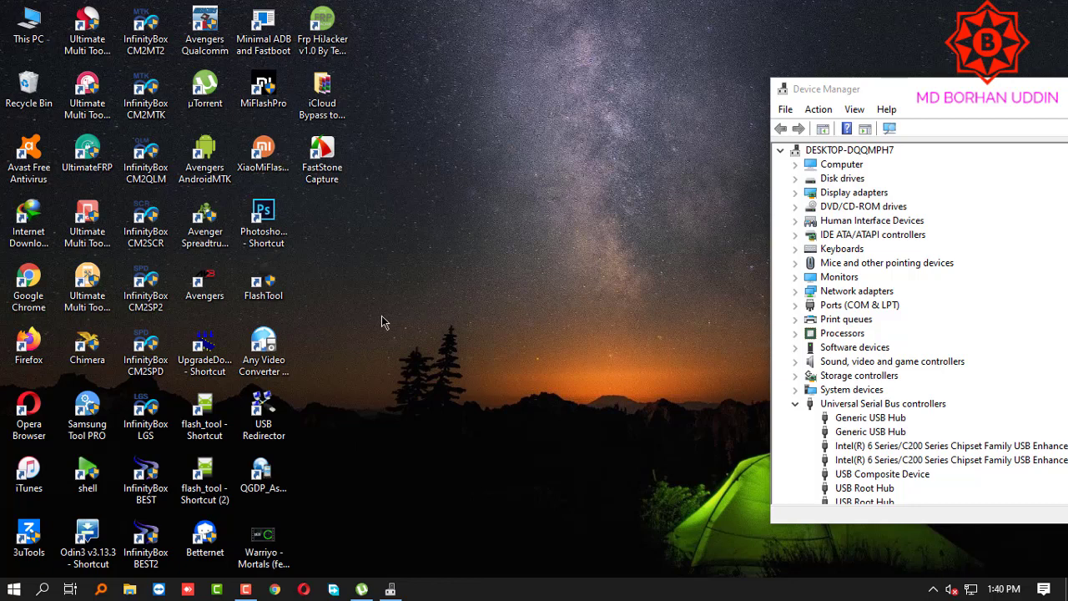
Run FlashTool as administrator and look over its startup log
right_click(277, 288)
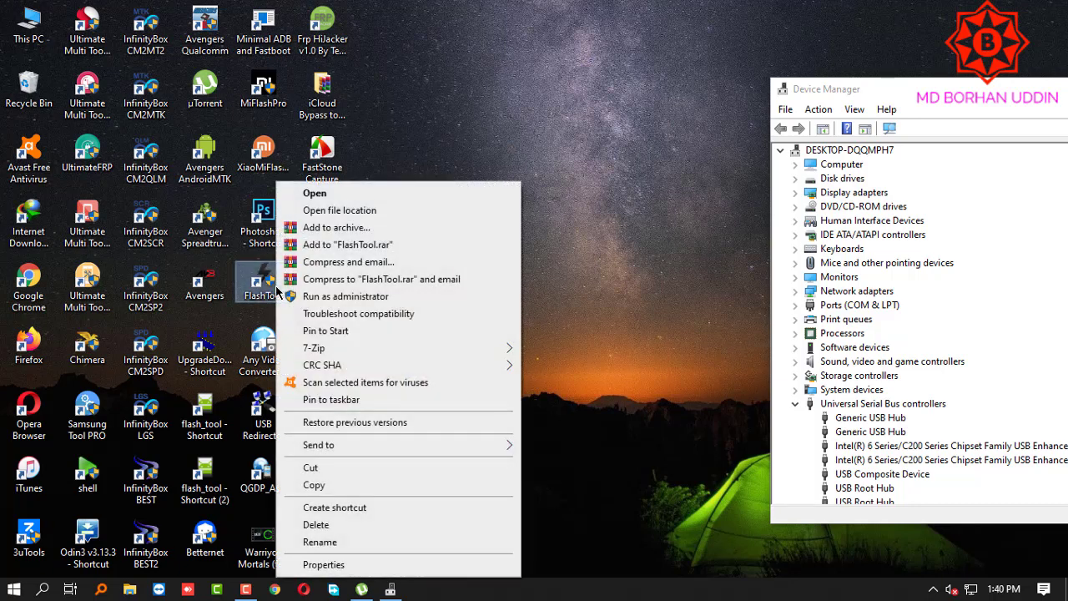
click(331, 301)
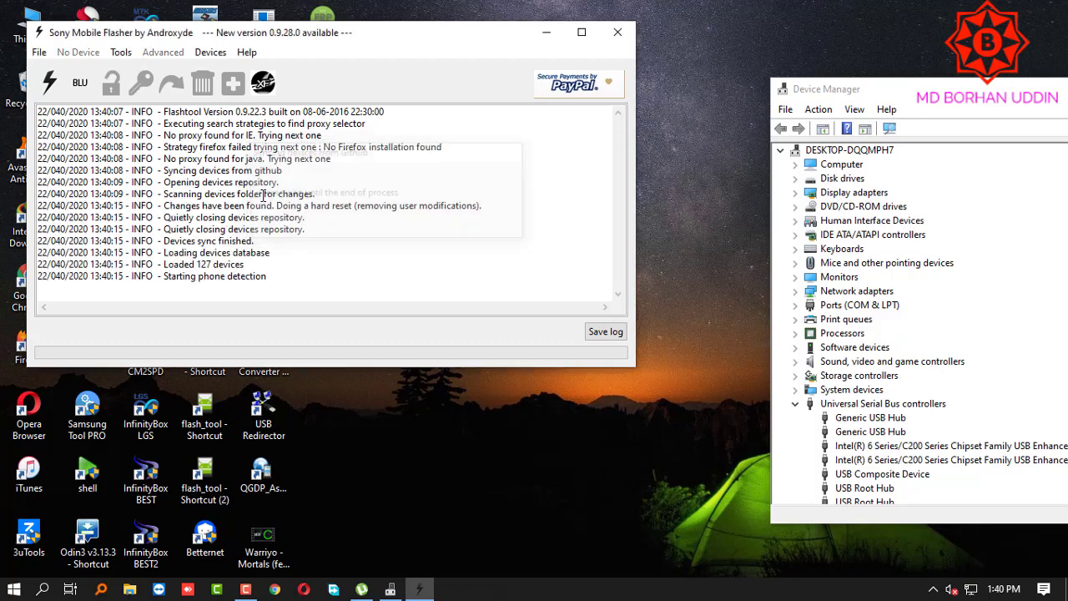
drag(298, 276, 2, 65)
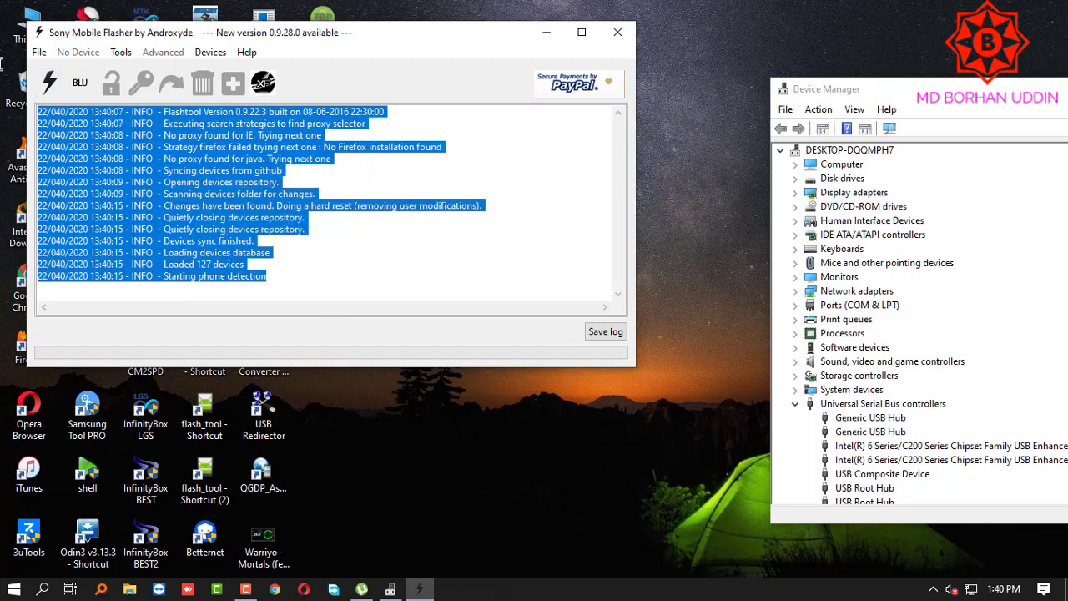
click(148, 169)
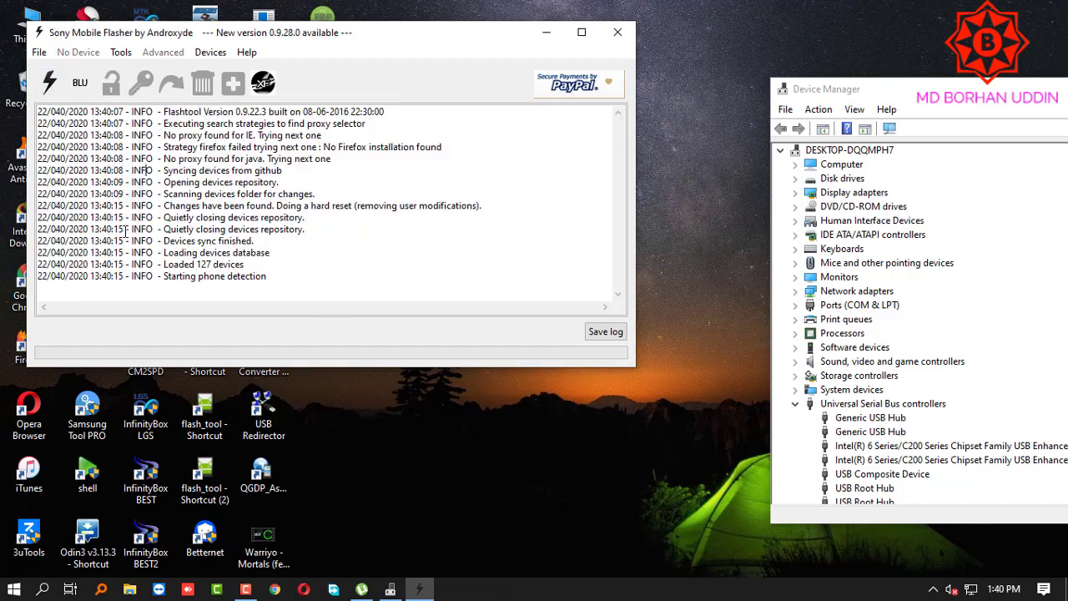
Check the firmware source folder in the Firmware Selector, and close the selector and FlashTool
click(50, 81)
click(375, 248)
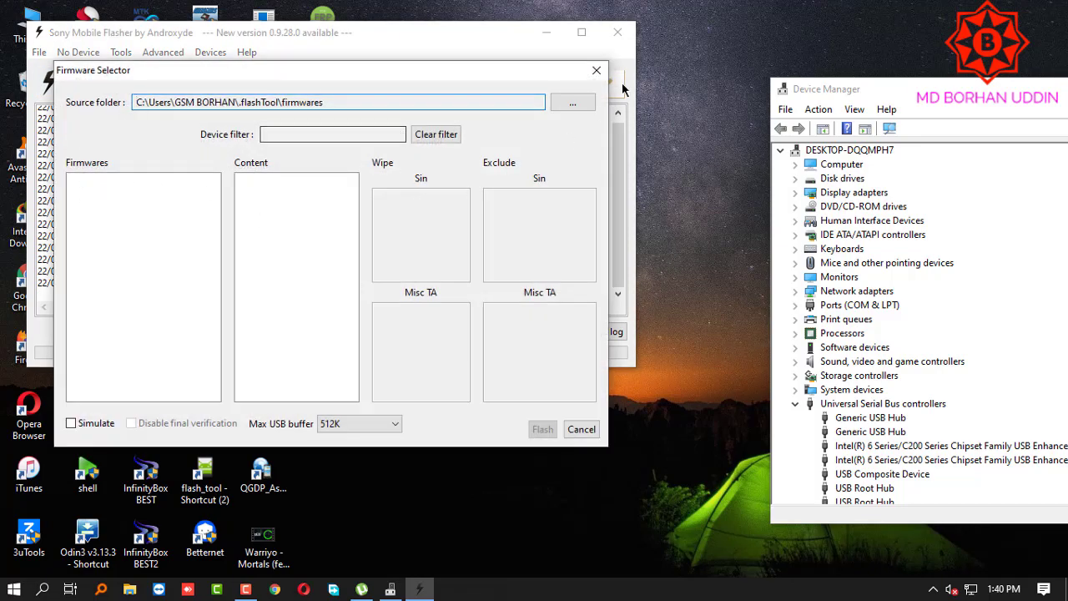
click(597, 70)
click(617, 34)
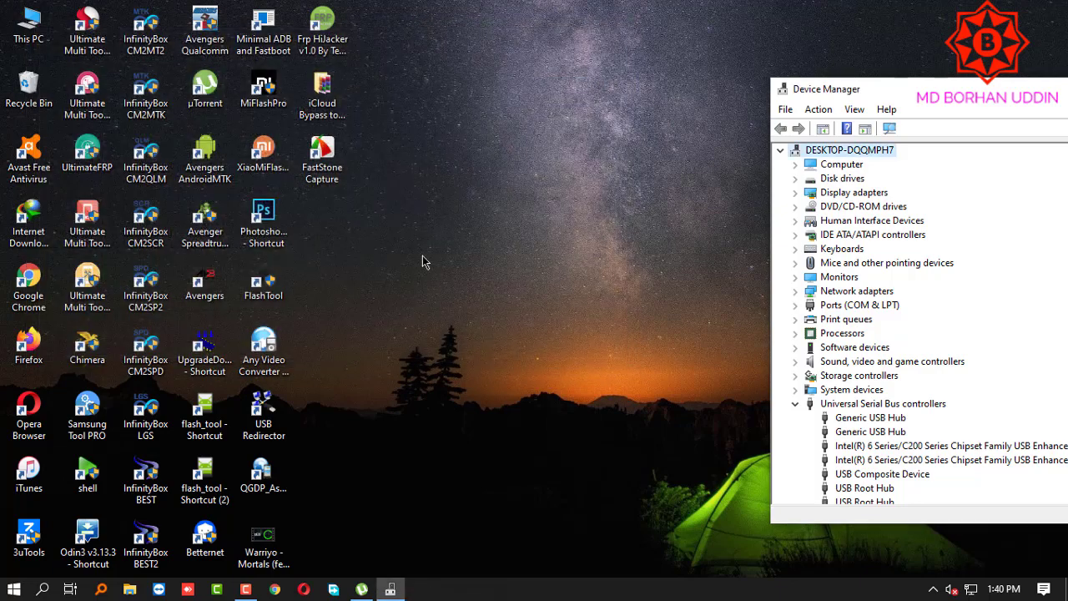
Browse Local Disk (C:) to the .flashTool folder inside the current user's profile under Users
right_click(273, 280)
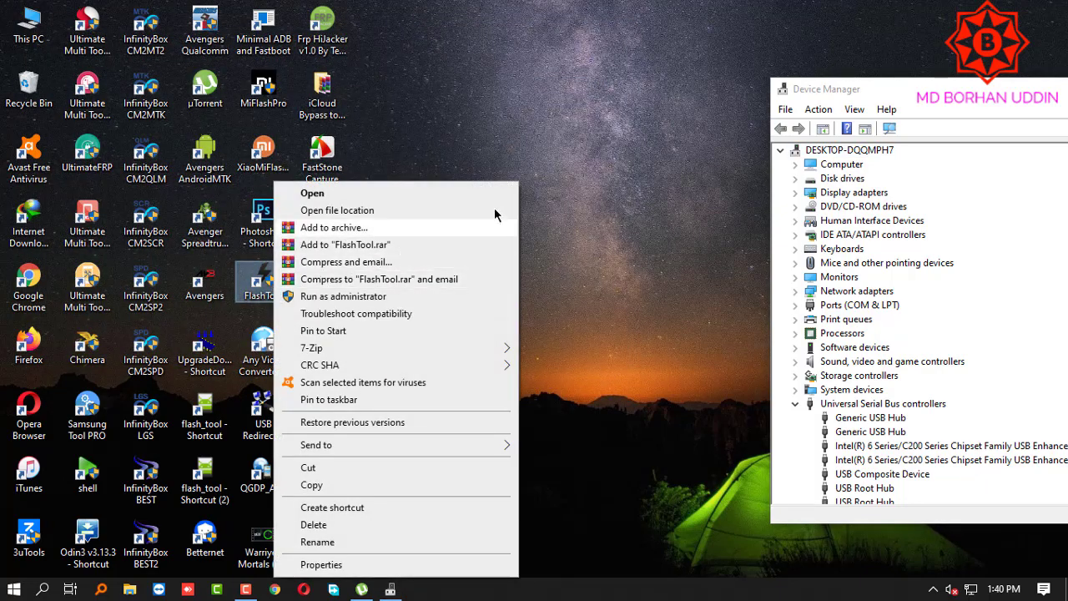
click(651, 151)
double_click(12, 10)
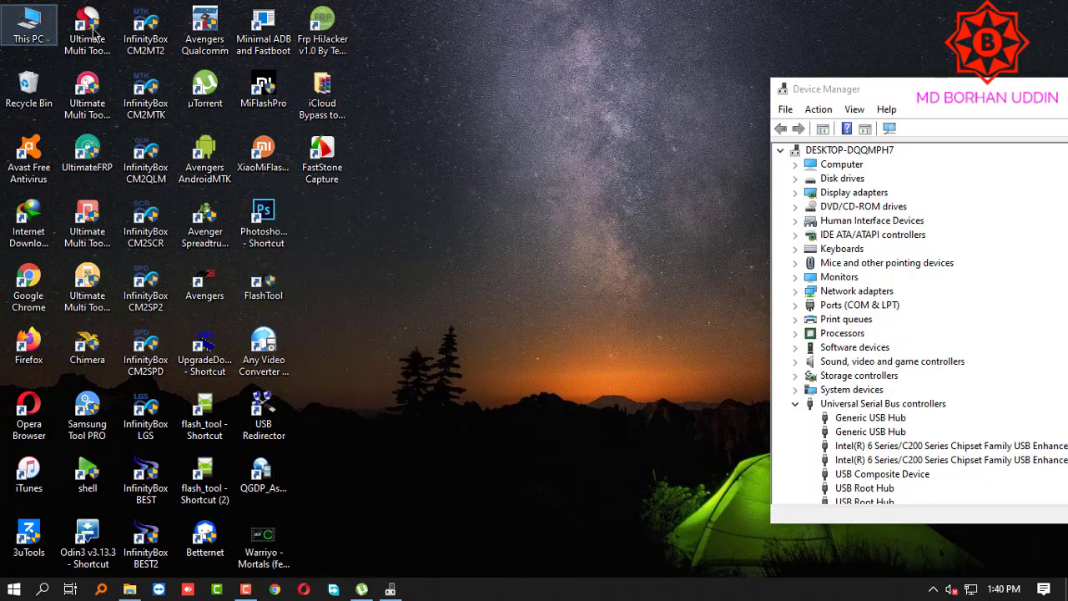
drag(432, 46, 672, 53)
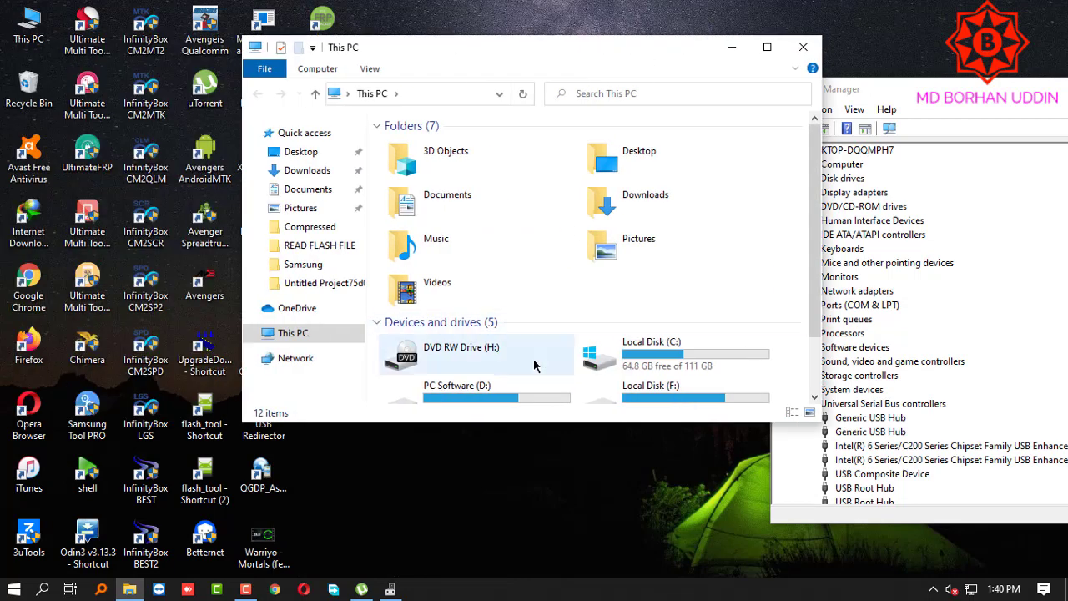
double_click(651, 350)
scroll(417, 292, down, 1)
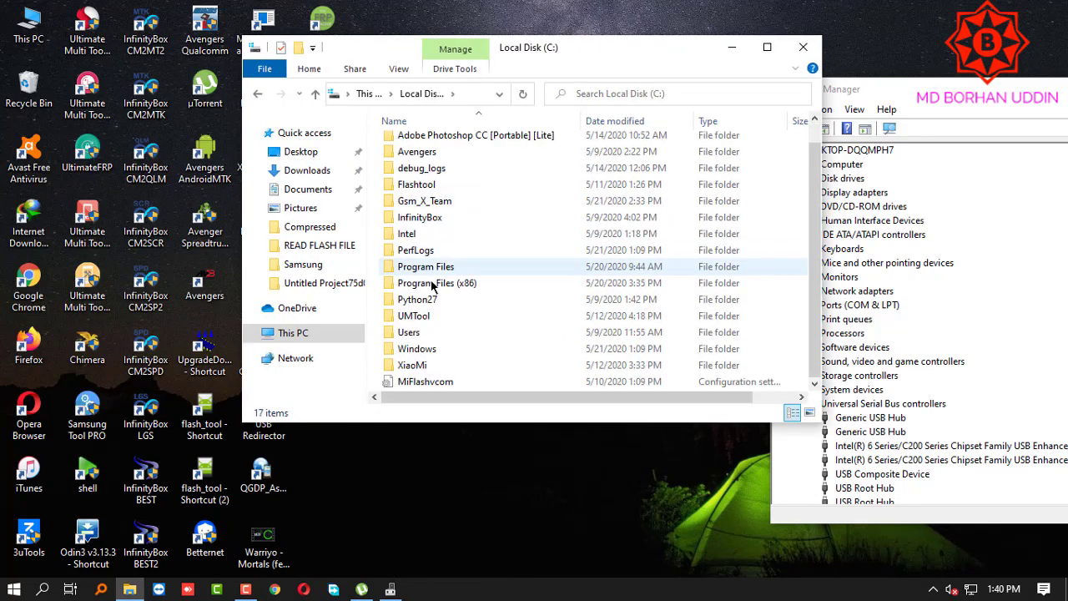
double_click(420, 334)
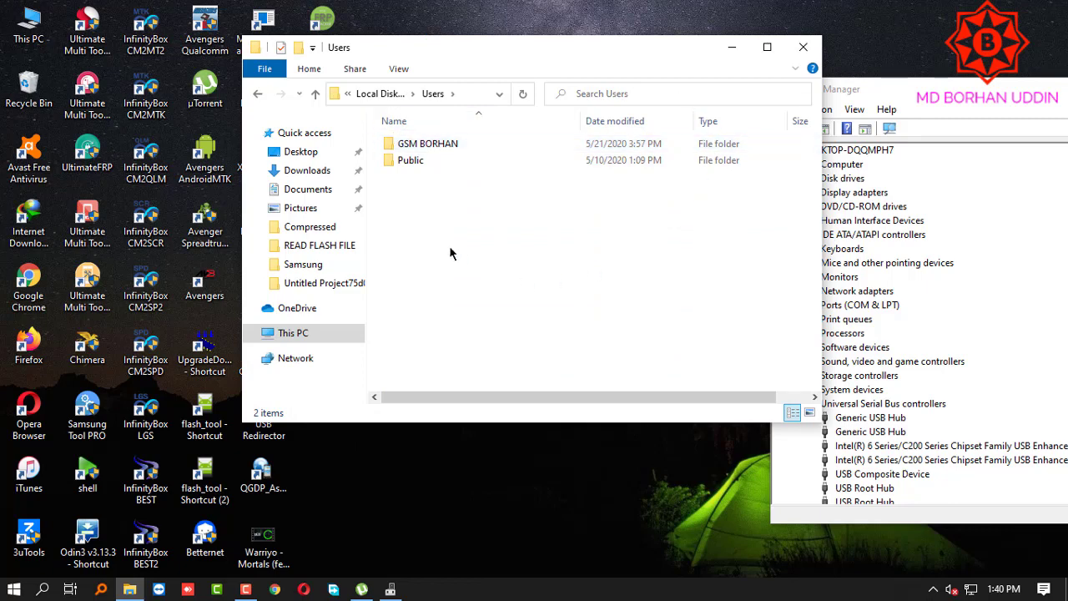
double_click(456, 145)
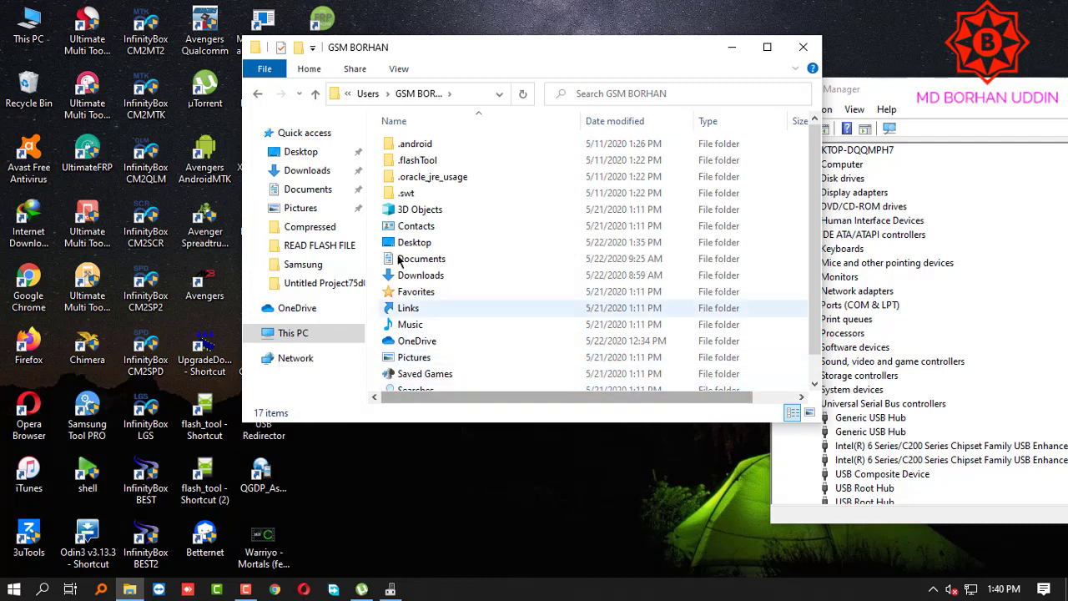
double_click(437, 163)
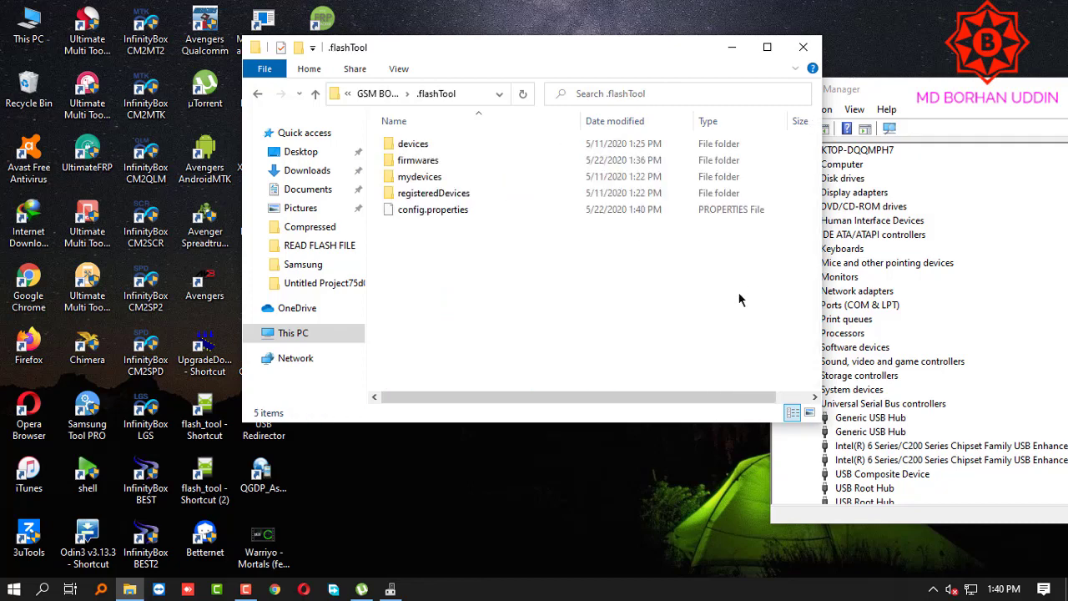
Look through the phone model folders inside the .flashTool devices folder and close the window
double_click(431, 147)
scroll(423, 221, down, 10)
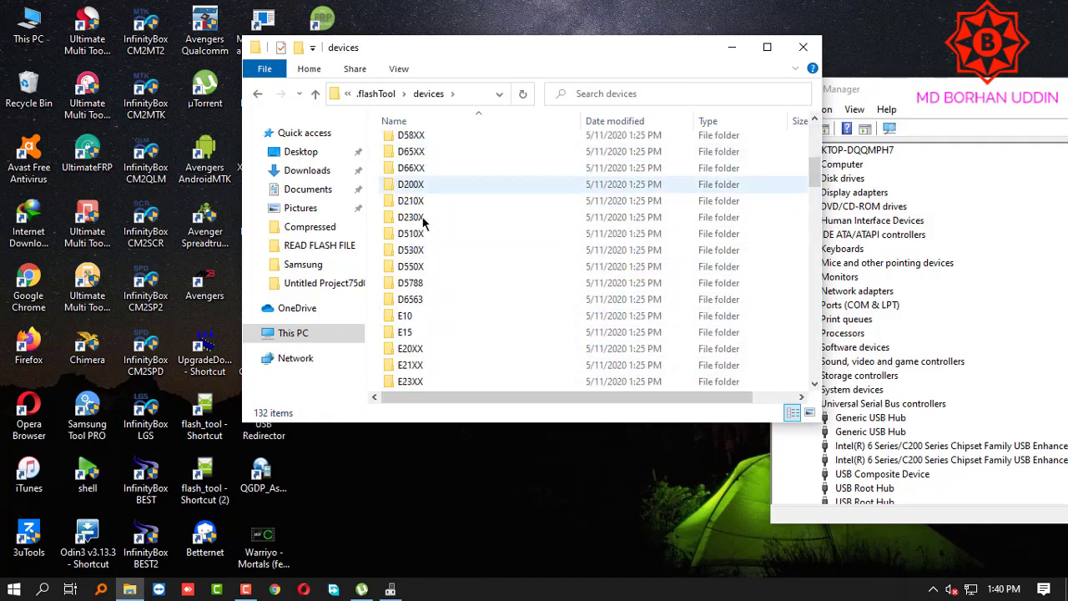
scroll(423, 222, down, 15)
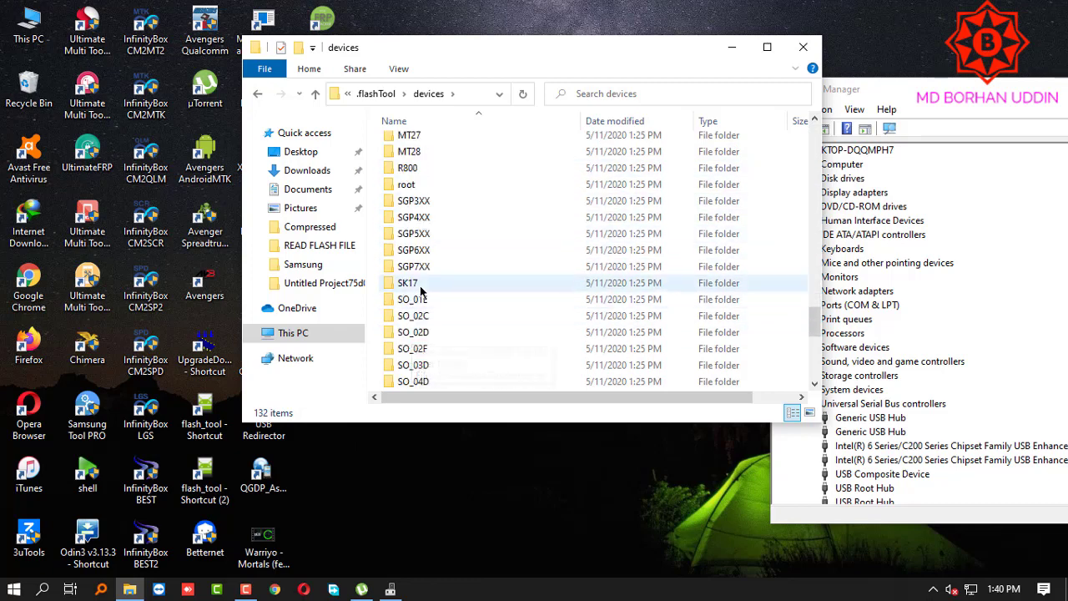
scroll(419, 285, down, 8)
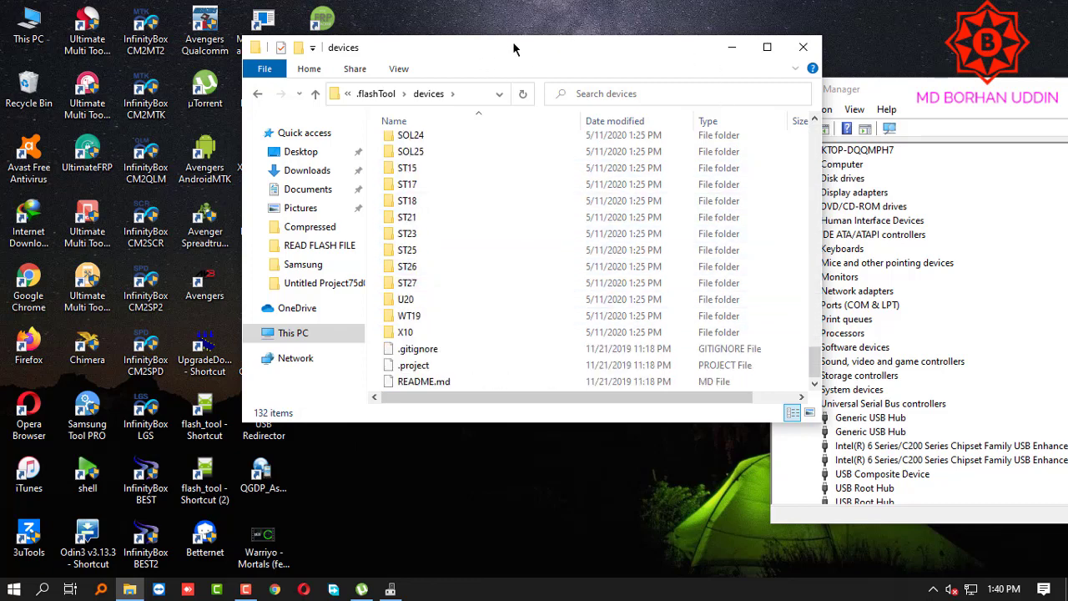
drag(513, 48, 637, 48)
scroll(608, 338, up, 17)
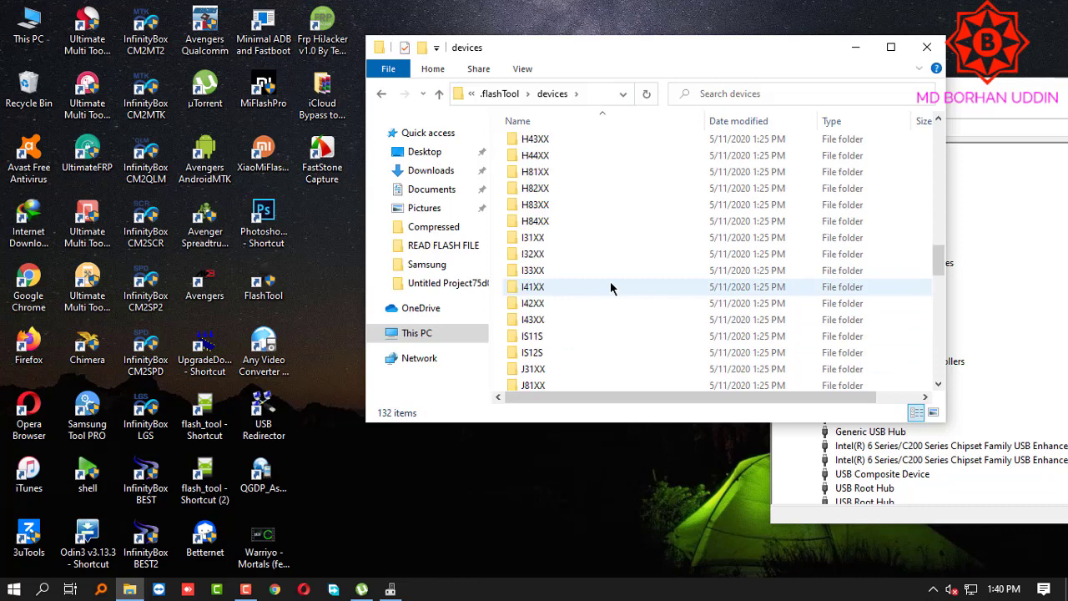
scroll(610, 286, up, 20)
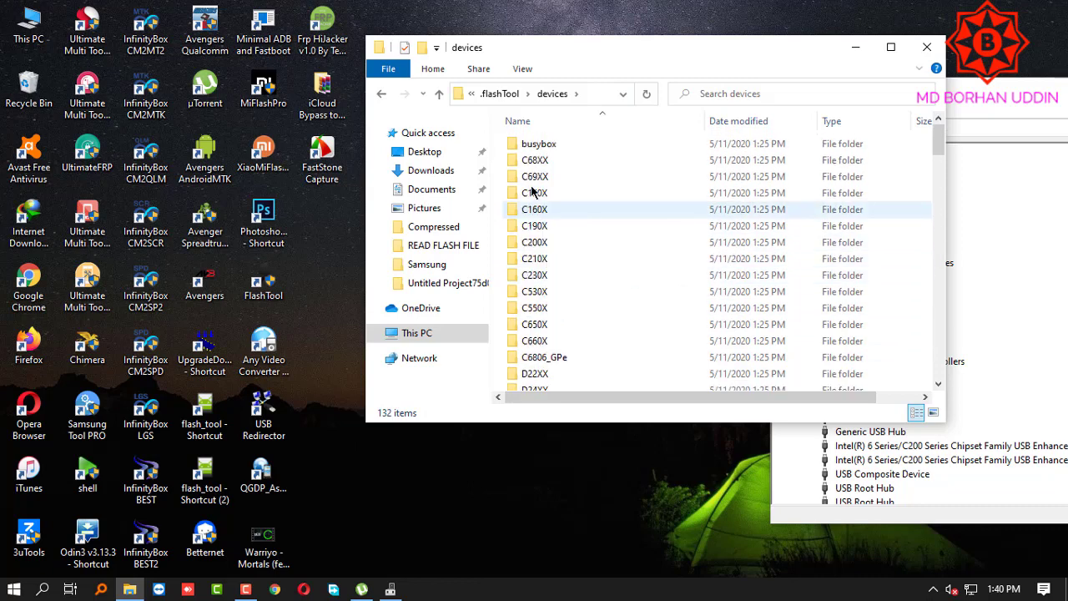
scroll(543, 242, down, 12)
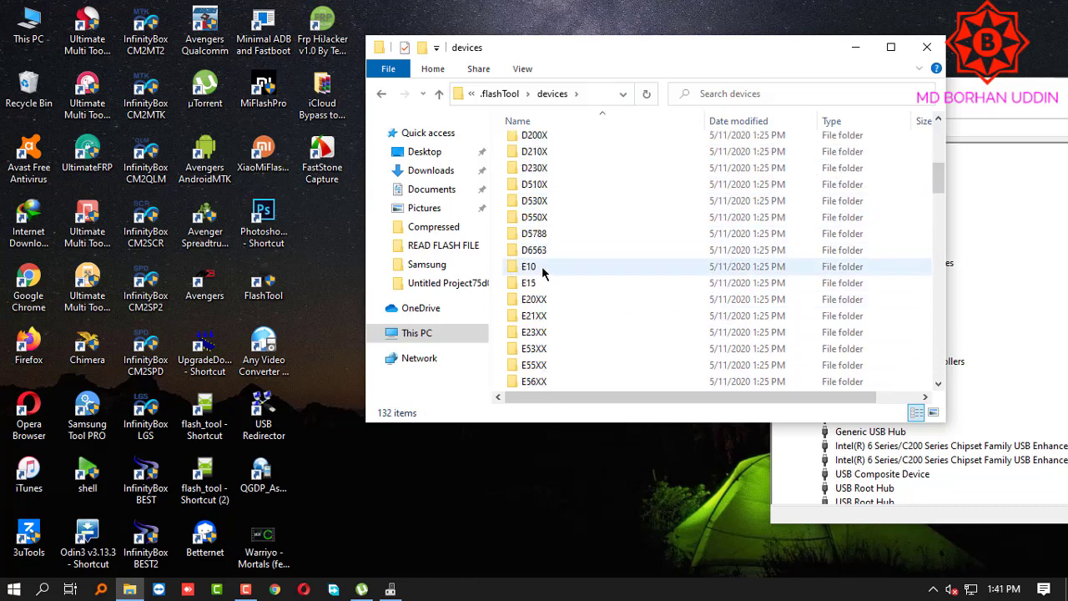
click(380, 96)
double_click(538, 147)
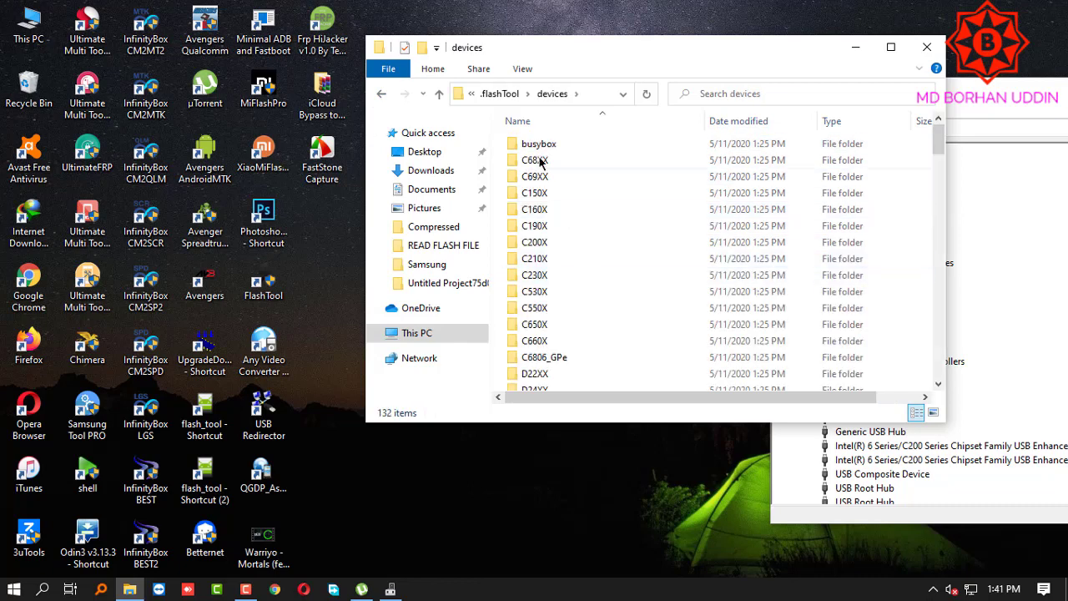
scroll(543, 176, down, 7)
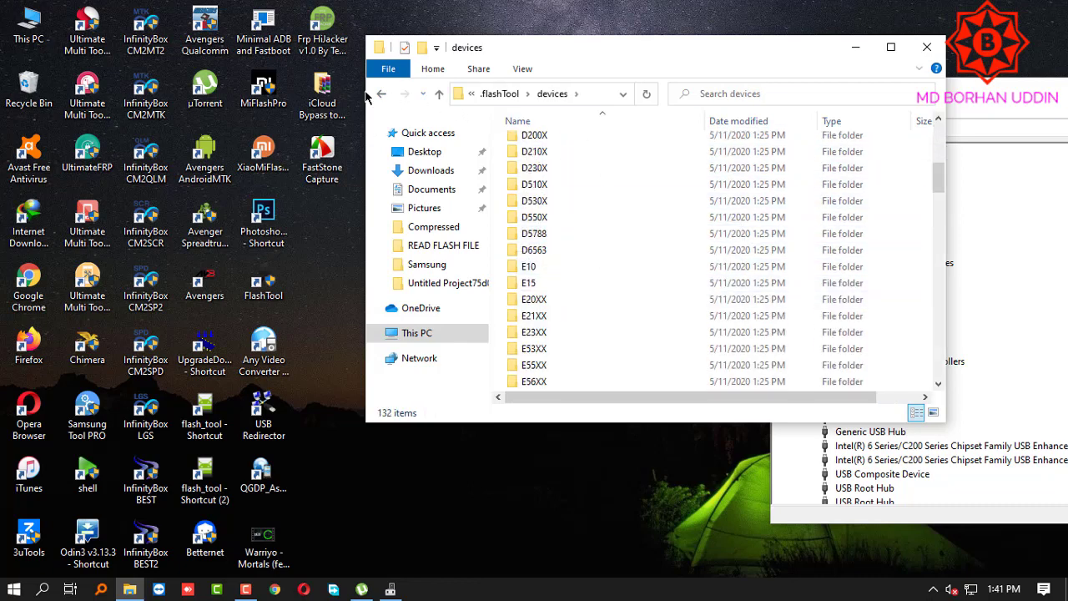
click(927, 49)
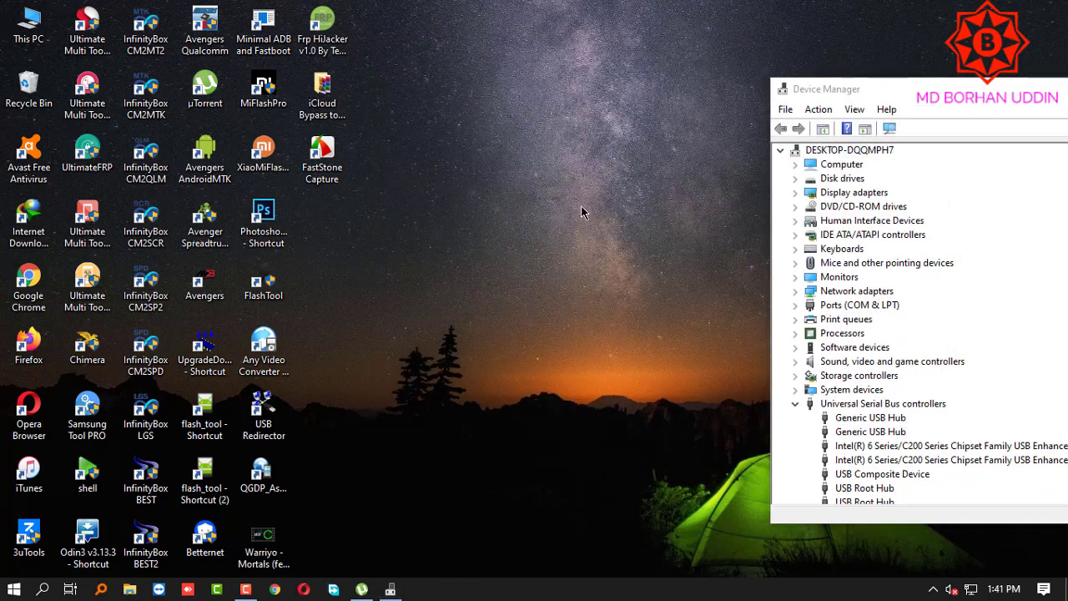
Open the Compressed folder inside Downloads
right_click(538, 163)
click(604, 214)
double_click(29, 30)
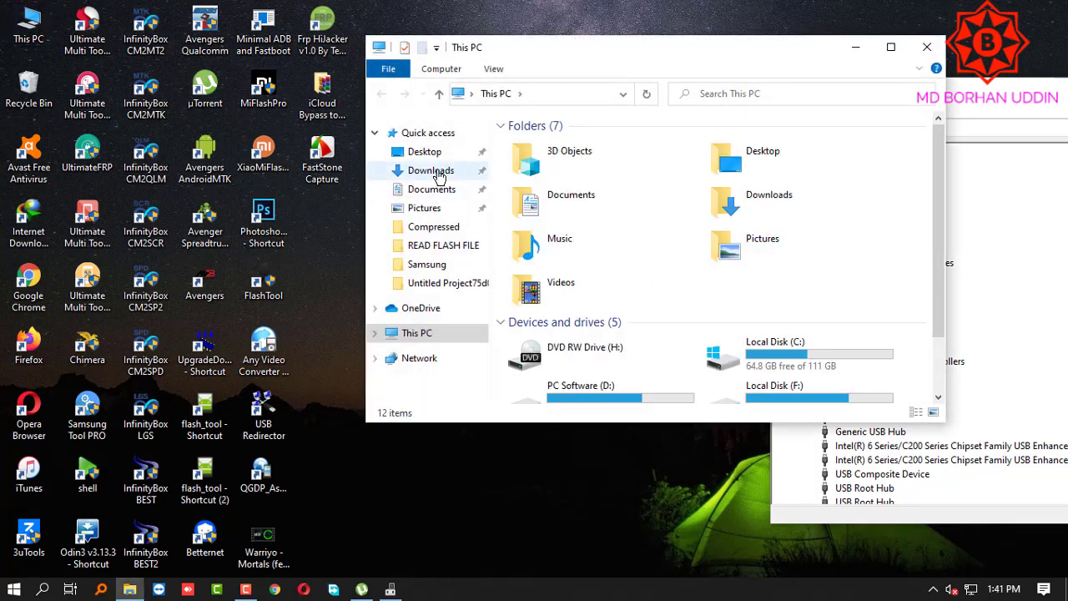
click(434, 170)
click(548, 166)
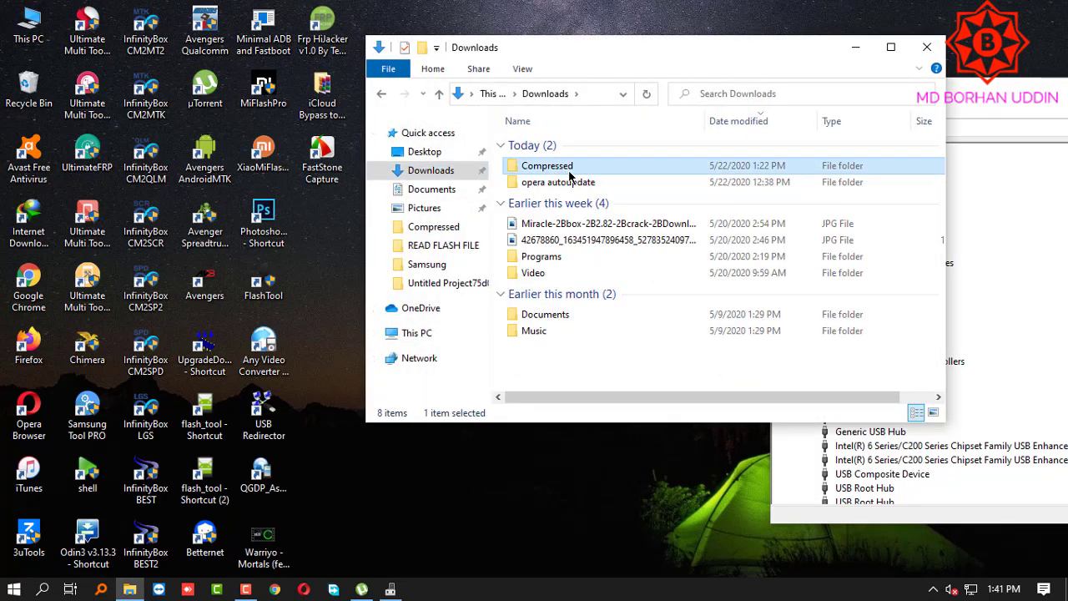
double_click(565, 167)
Extract the C6903_14.4.A.0.108 Generic-MEA firmware archive into the current folder, replacing all existing files
click(553, 146)
right_click(553, 148)
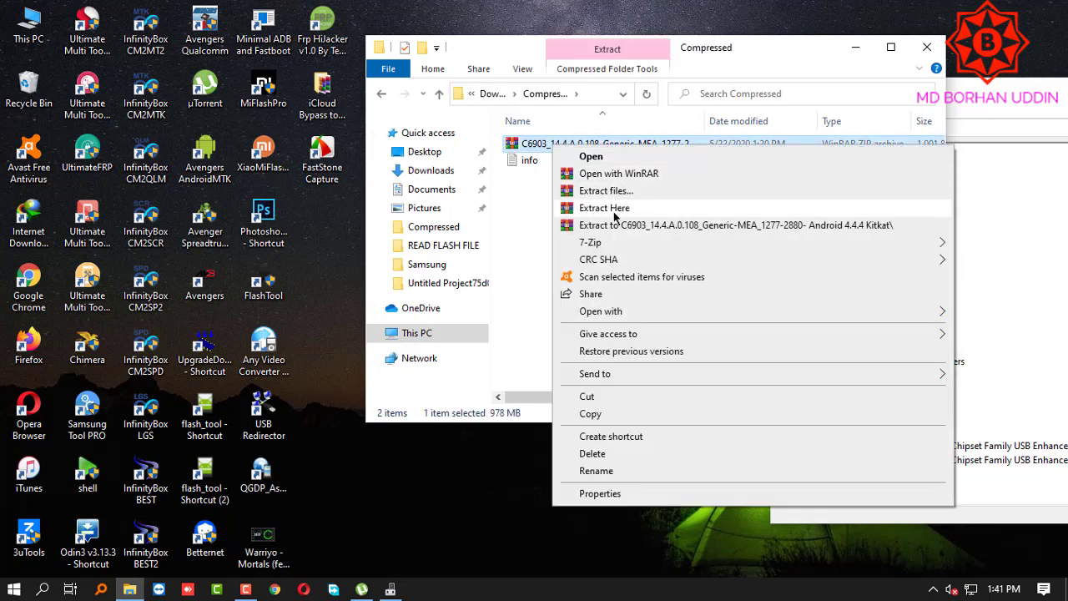
click(619, 215)
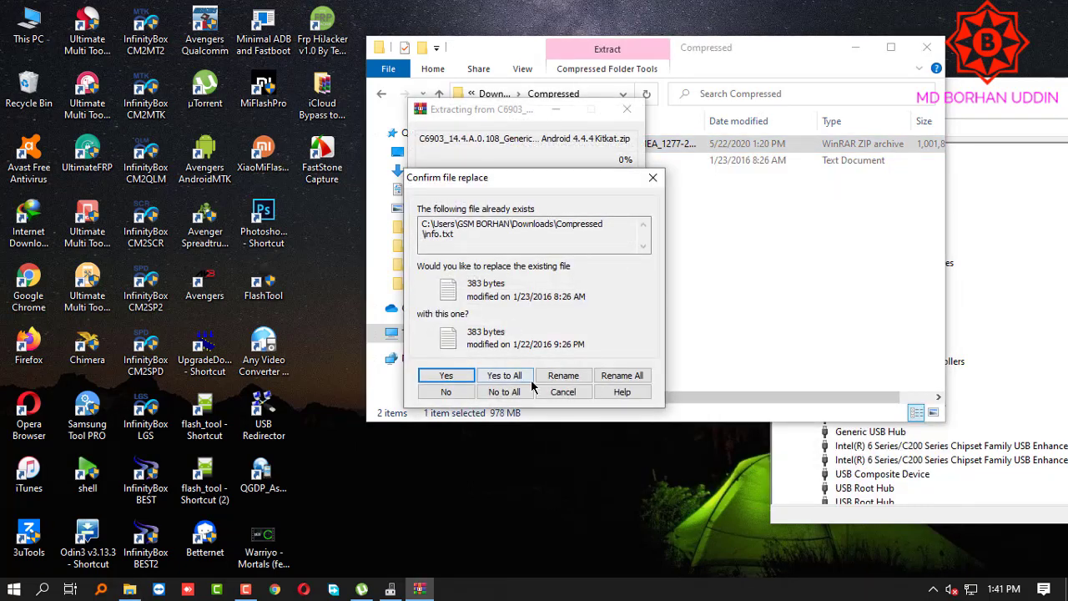
click(505, 375)
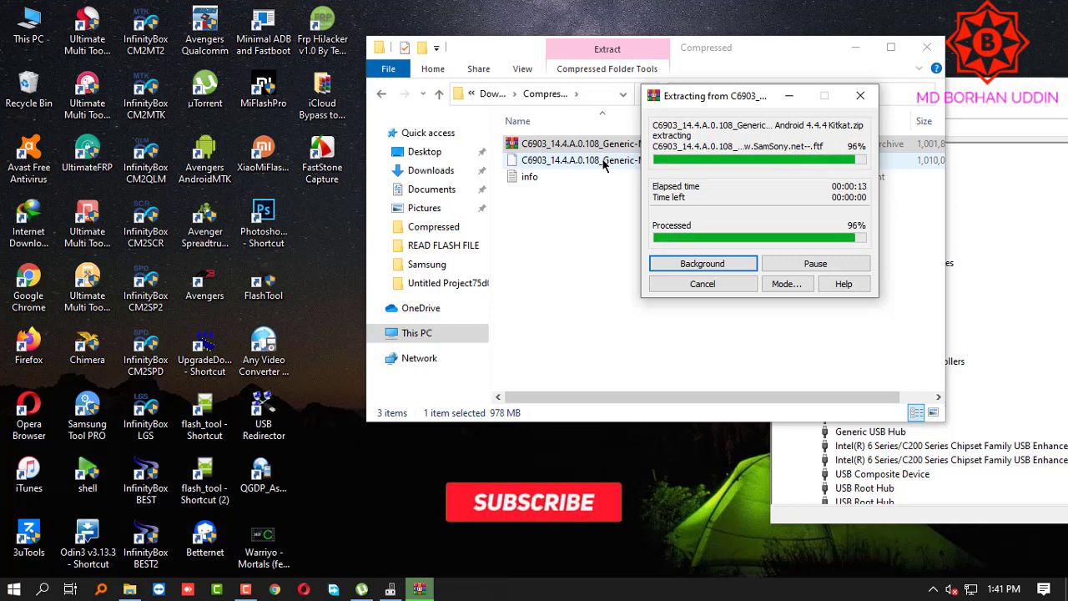
Copy the extracted C6903_14.4.A.0.108 FTF firmware file and close the Compressed folder
right_click(604, 165)
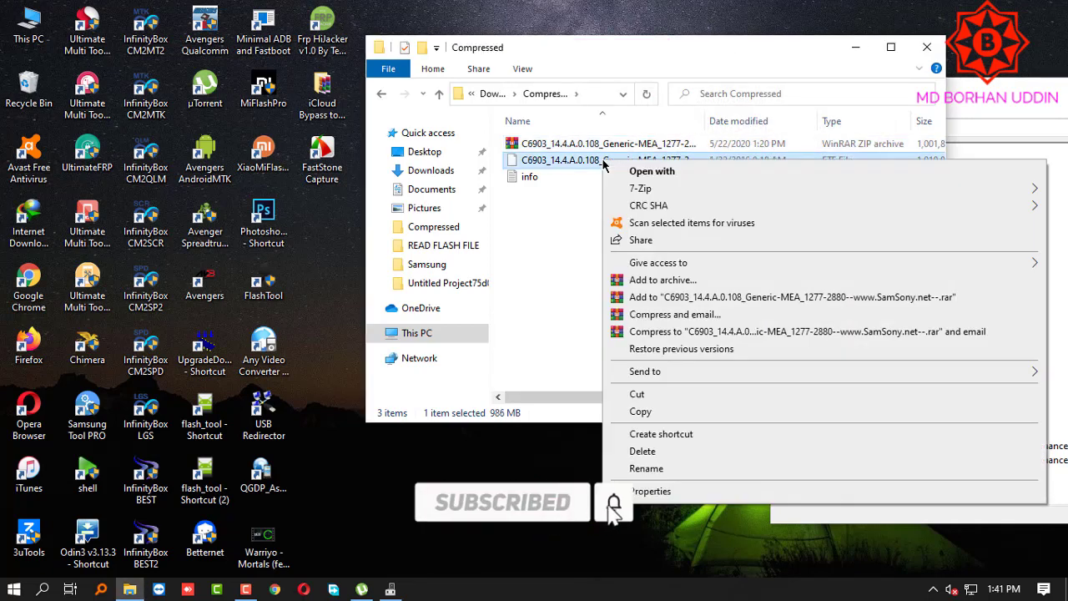
click(576, 255)
click(576, 214)
right_click(577, 211)
click(614, 285)
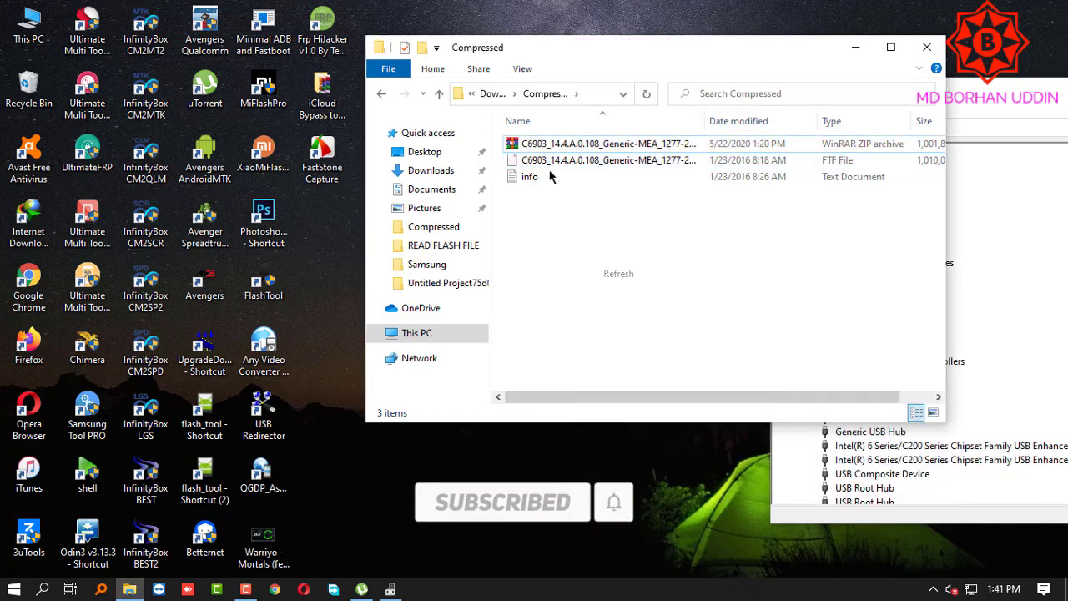
right_click(556, 161)
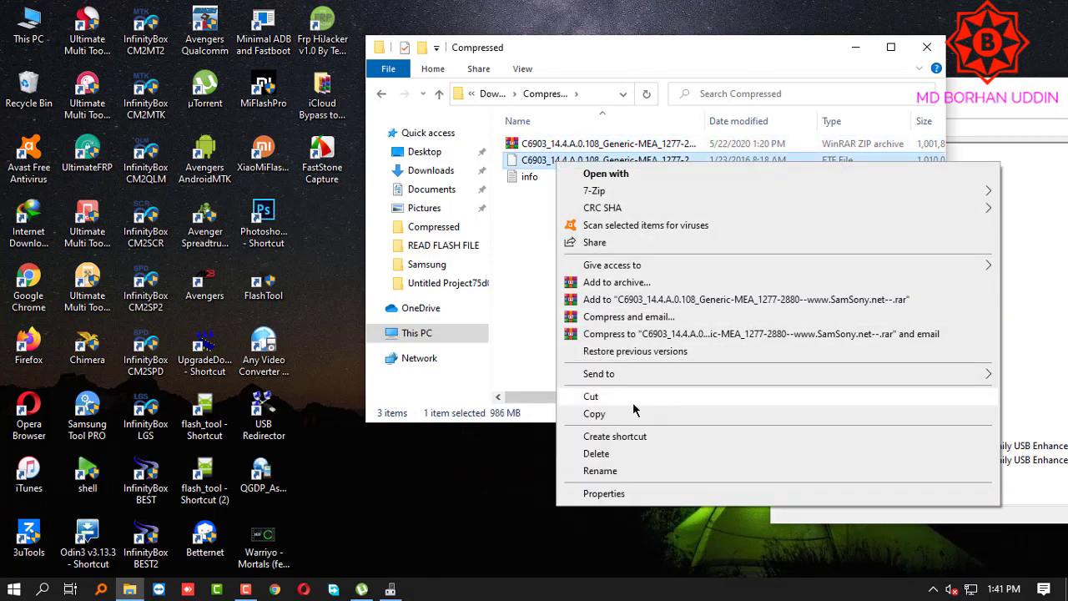
key(Escape)
click(926, 46)
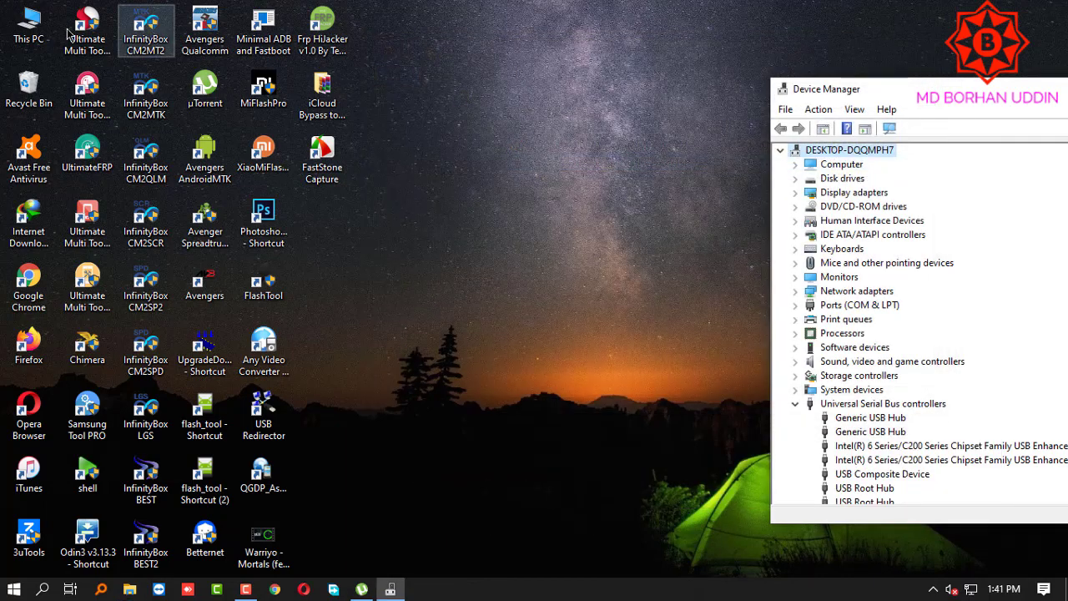
Open the firmwares folder inside .flashTool, located in the user's profile folder under Users on Local Disk (C:)
double_click(29, 24)
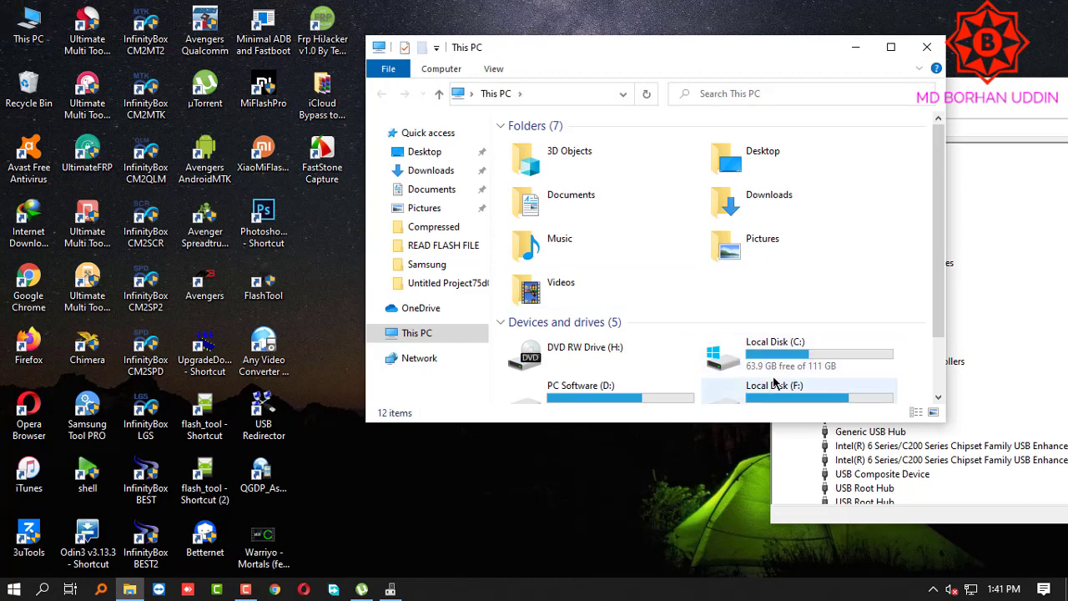
double_click(768, 353)
scroll(605, 324, down, 1)
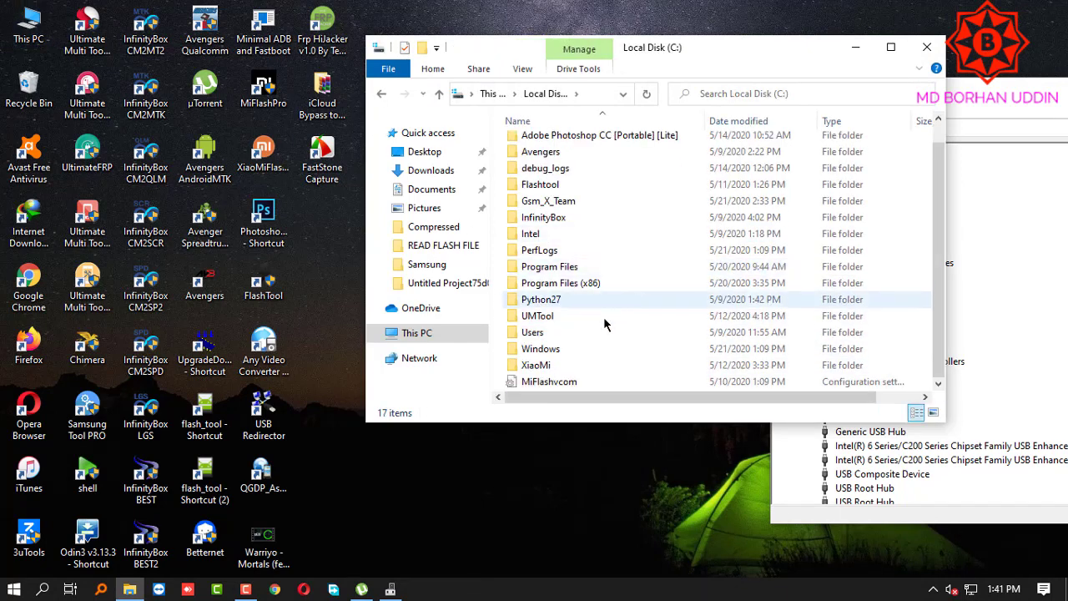
double_click(541, 332)
click(557, 145)
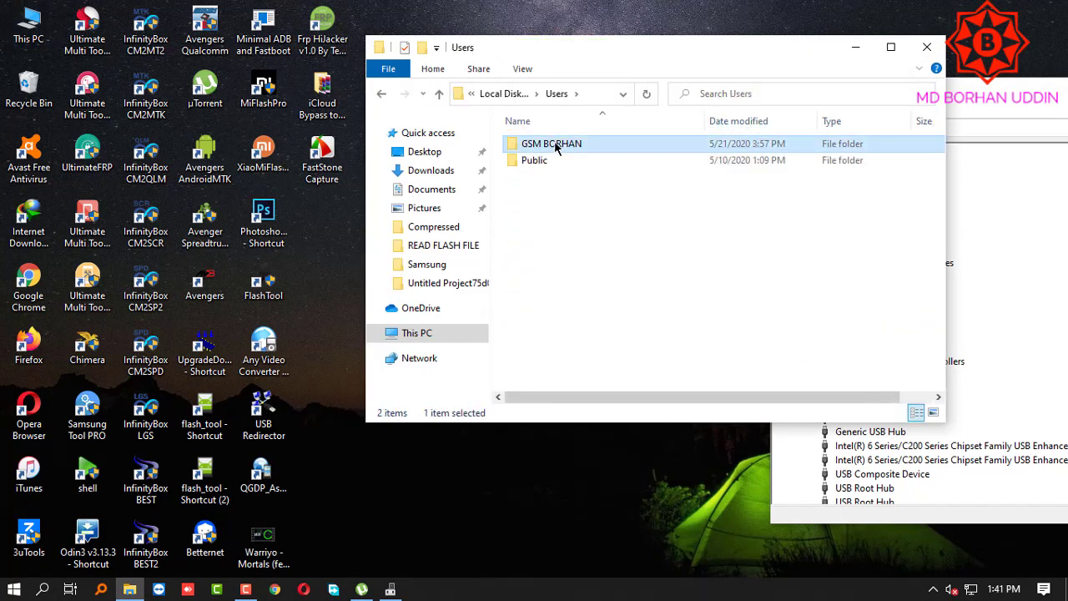
double_click(557, 145)
double_click(530, 167)
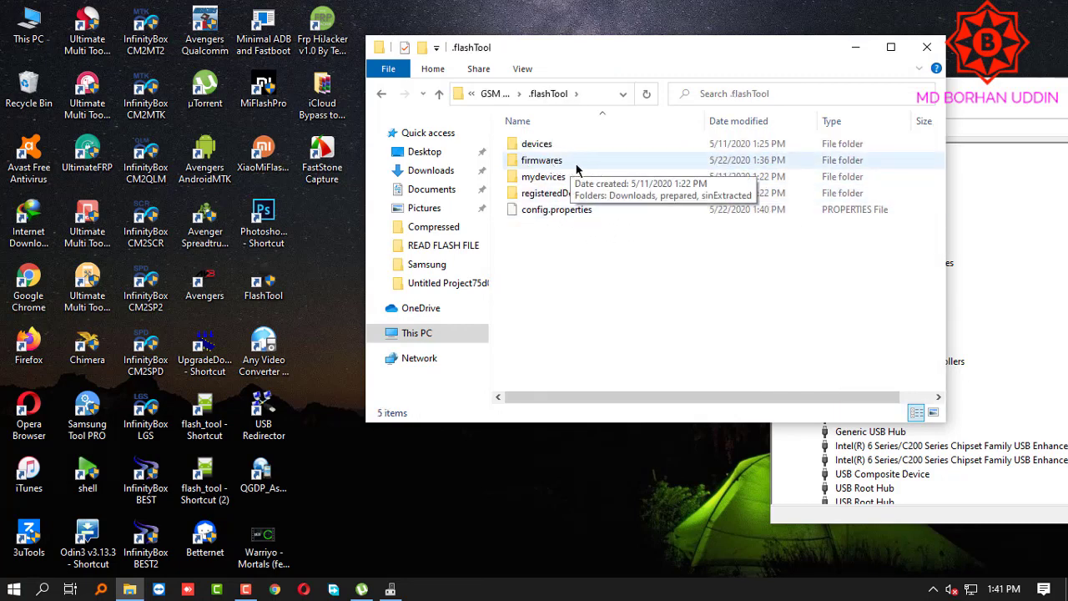
double_click(538, 163)
Paste the C6903 FTF firmware file into the firmwares folder, refresh the folder and close the window
right_click(575, 227)
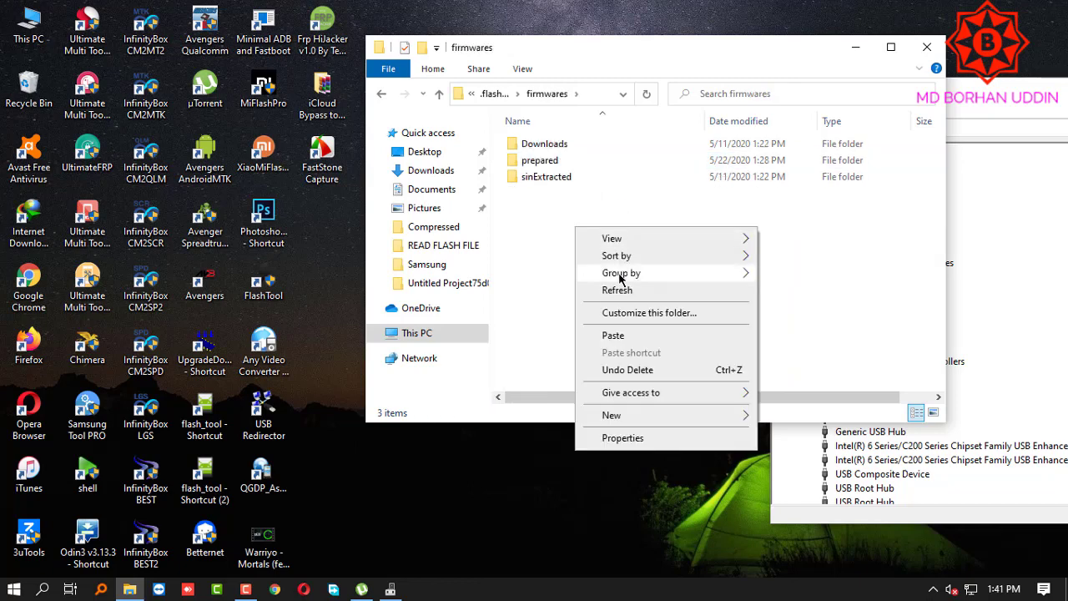
click(632, 336)
right_click(634, 252)
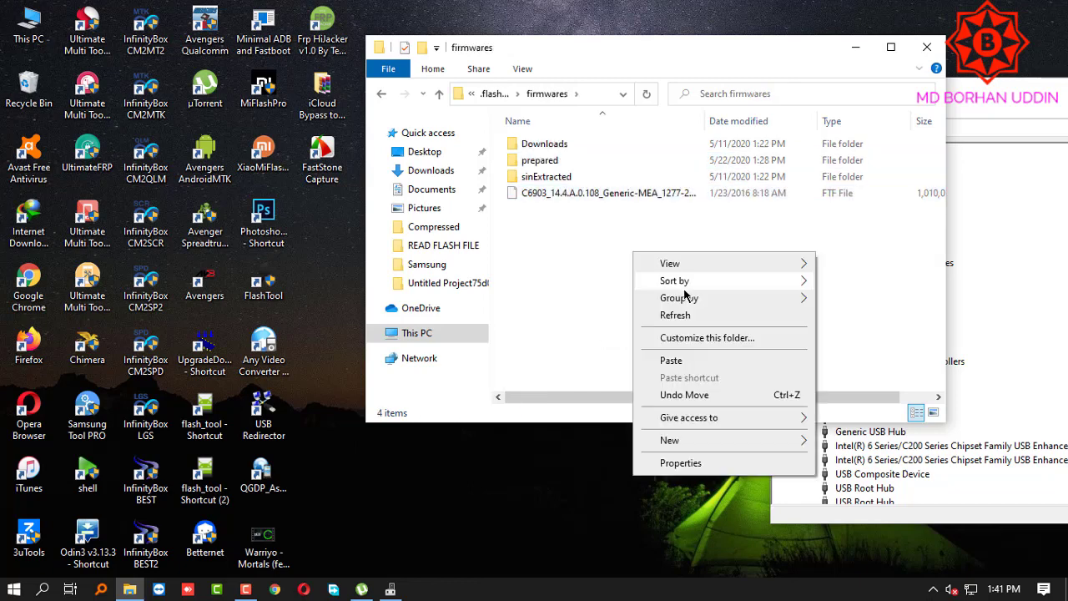
click(697, 316)
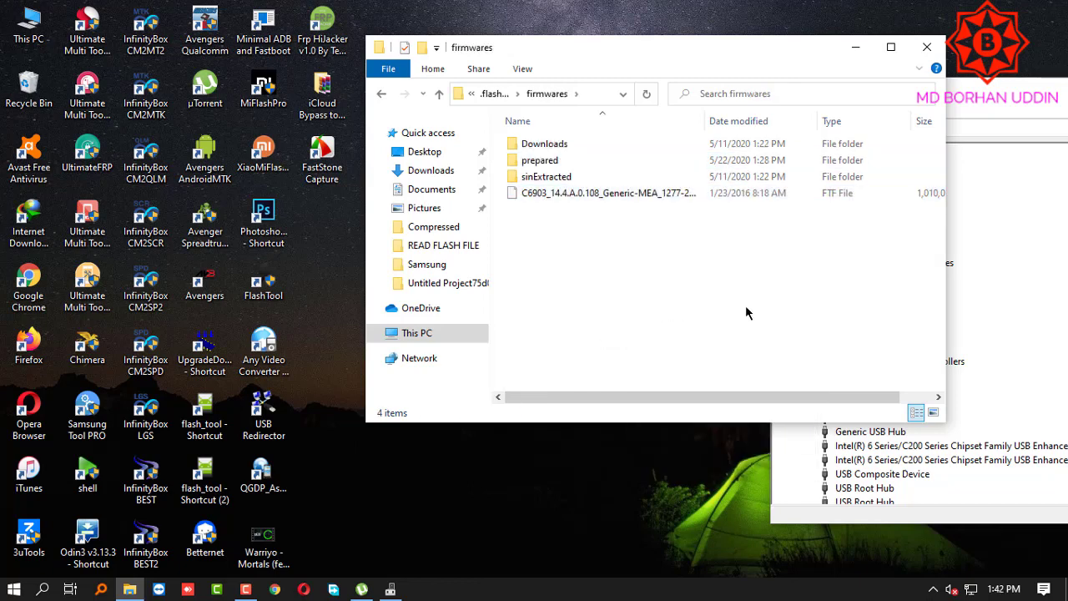
click(926, 47)
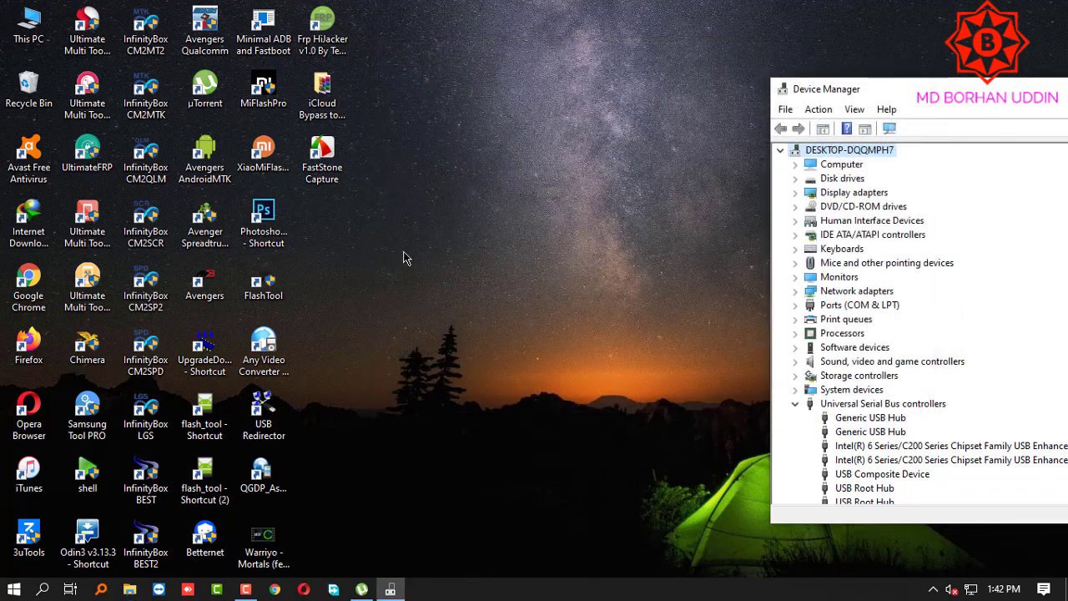
Launch FlashTool from its desktop shortcut and refresh the desktop while it loads
right_click(269, 290)
click(355, 296)
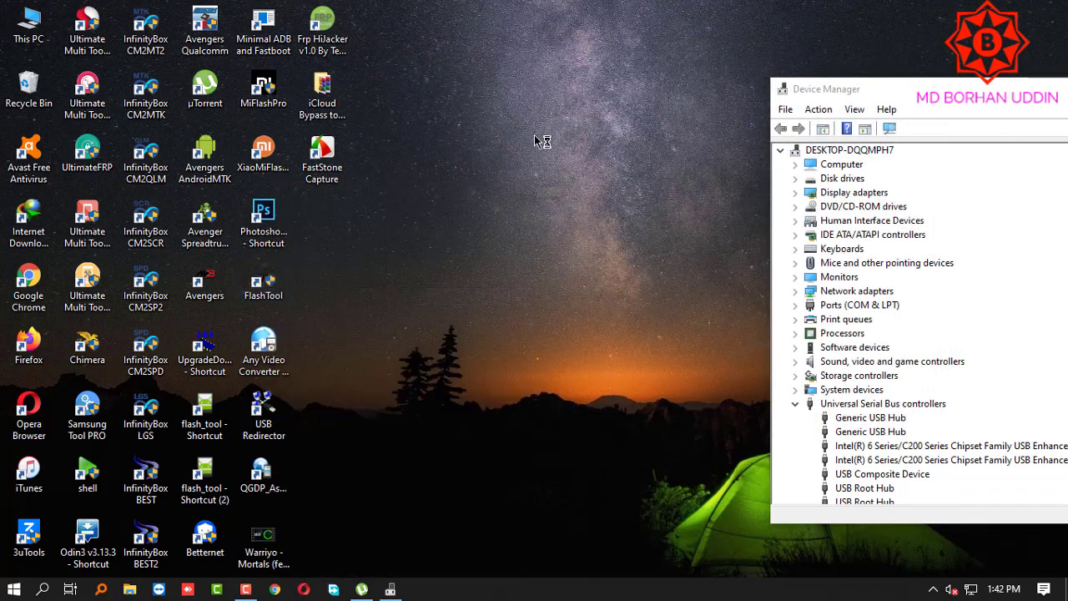
right_click(513, 113)
click(556, 157)
right_click(537, 102)
click(577, 146)
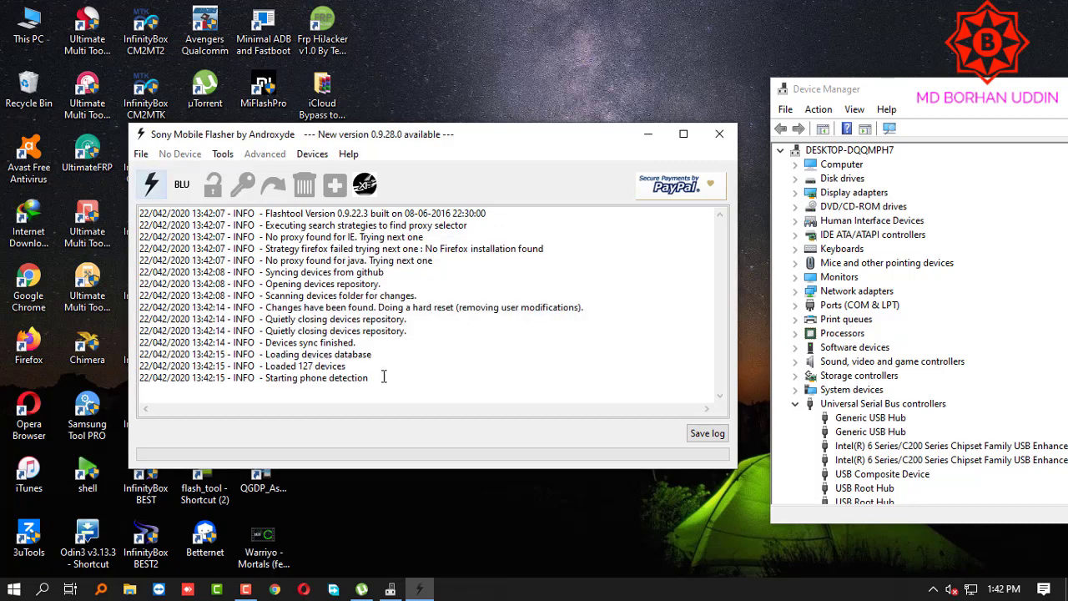
Start a flash session in Flashmode and open the firmware selector
click(154, 185)
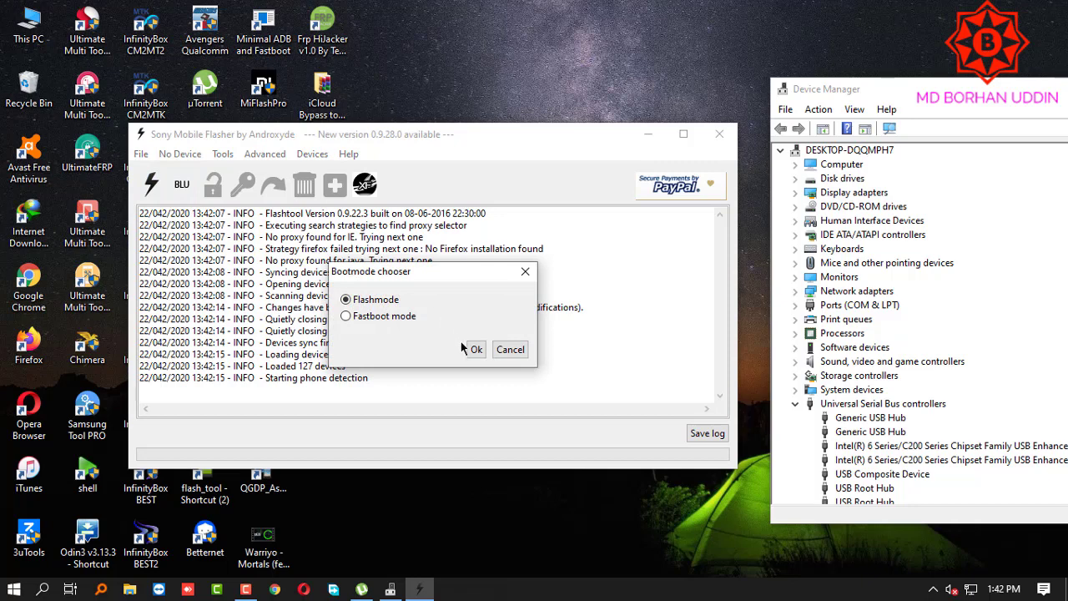
click(345, 322)
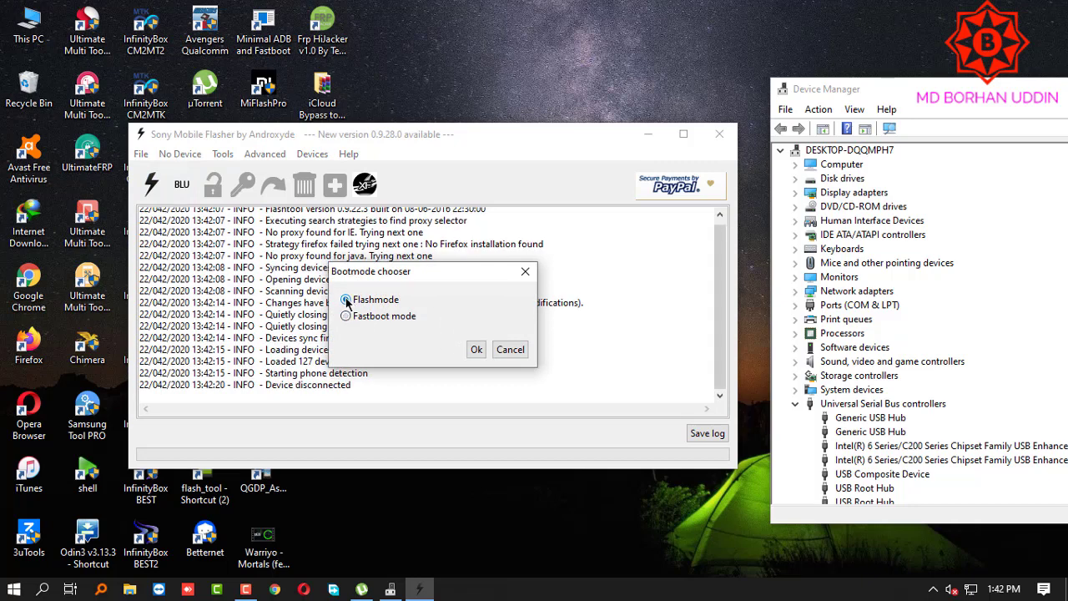
click(345, 300)
click(477, 352)
click(476, 349)
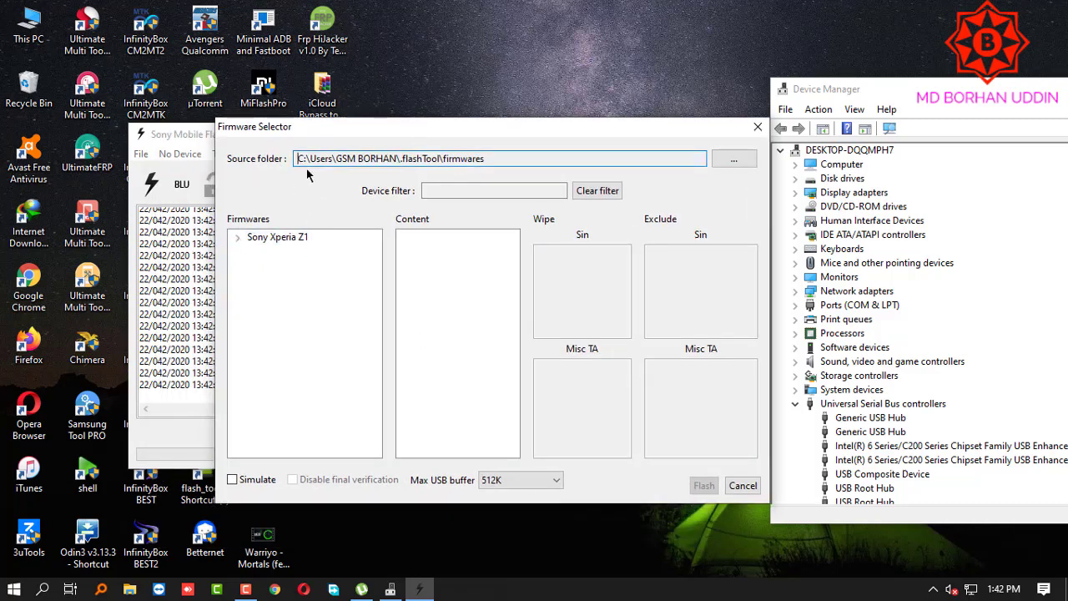
Select firmware 14.4.A.0.108 under Sony Xperia Z1, C6903, Generic-MEA
click(239, 238)
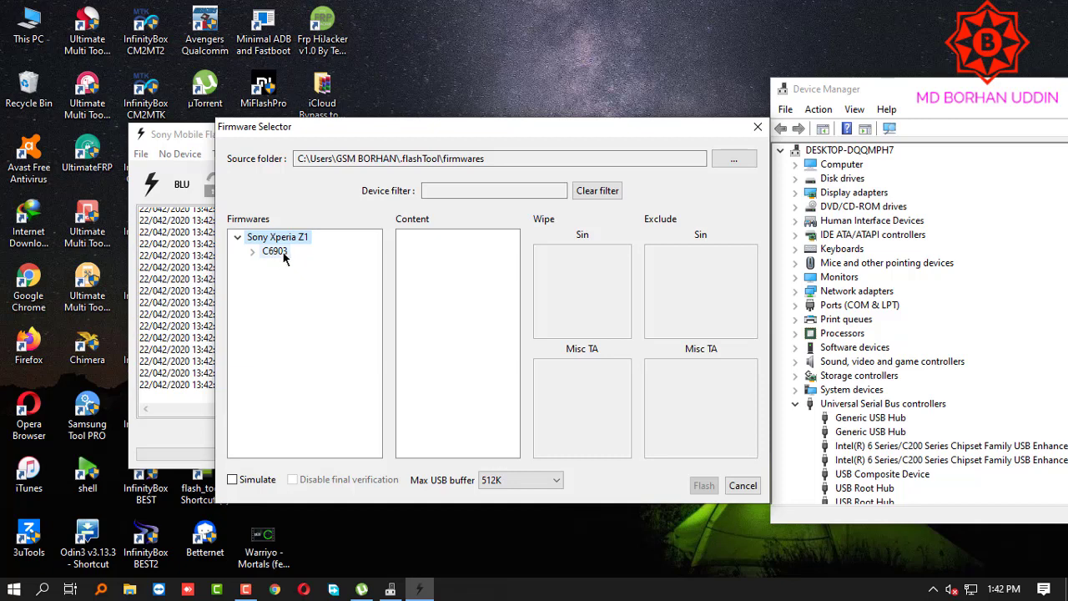
click(253, 252)
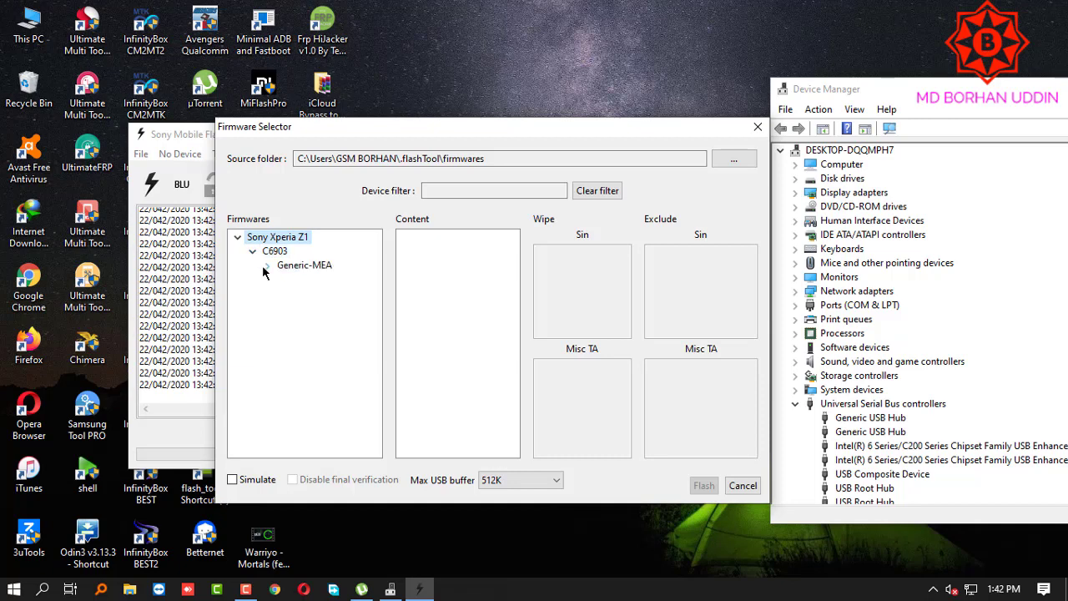
click(268, 266)
click(311, 279)
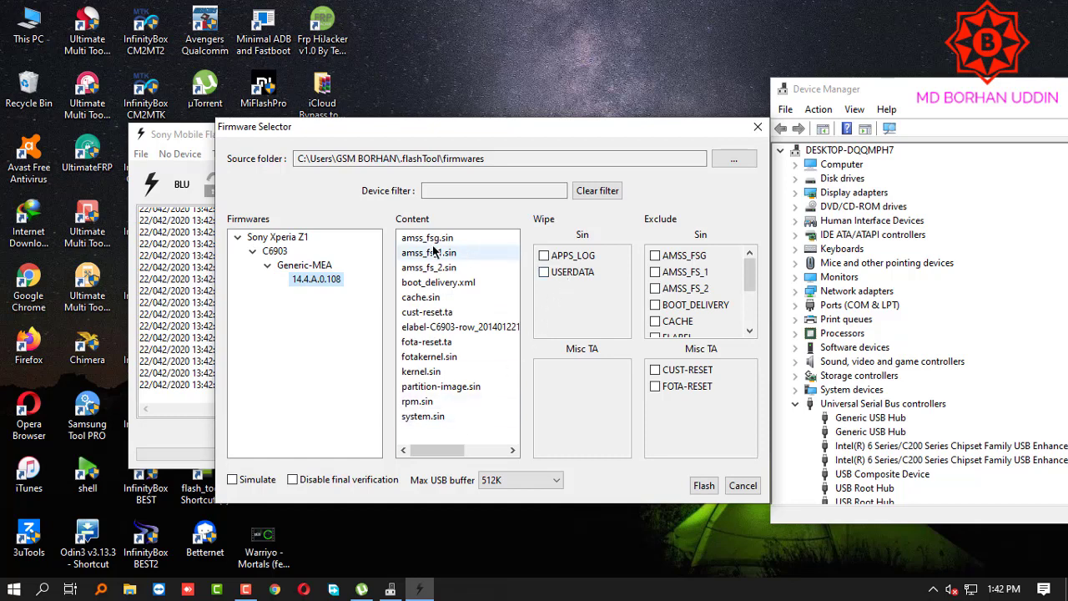
Exclude all Sin items from the flash, from AMSS_FSG through SYSTEM, including ELABEL and FOTAKERNEL
click(656, 255)
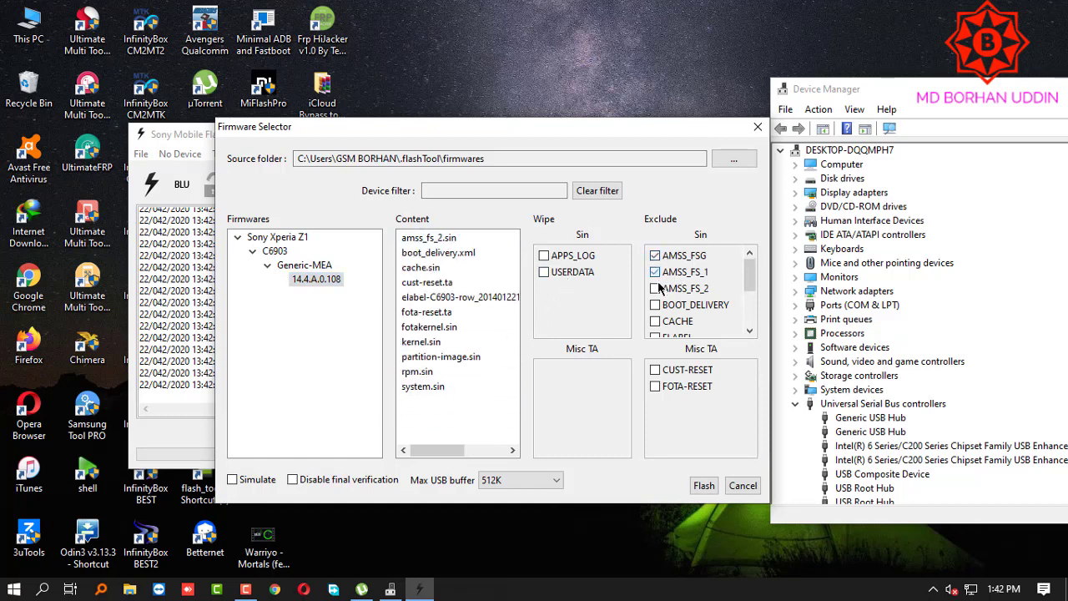
click(656, 272)
click(655, 288)
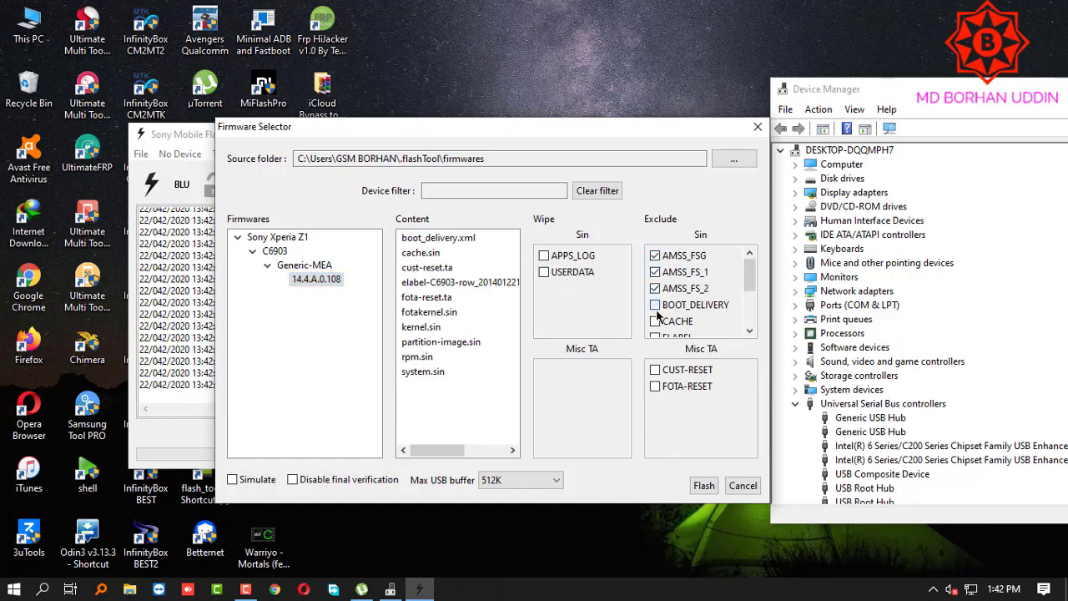
click(656, 305)
click(655, 321)
scroll(657, 321, down, 2)
click(656, 326)
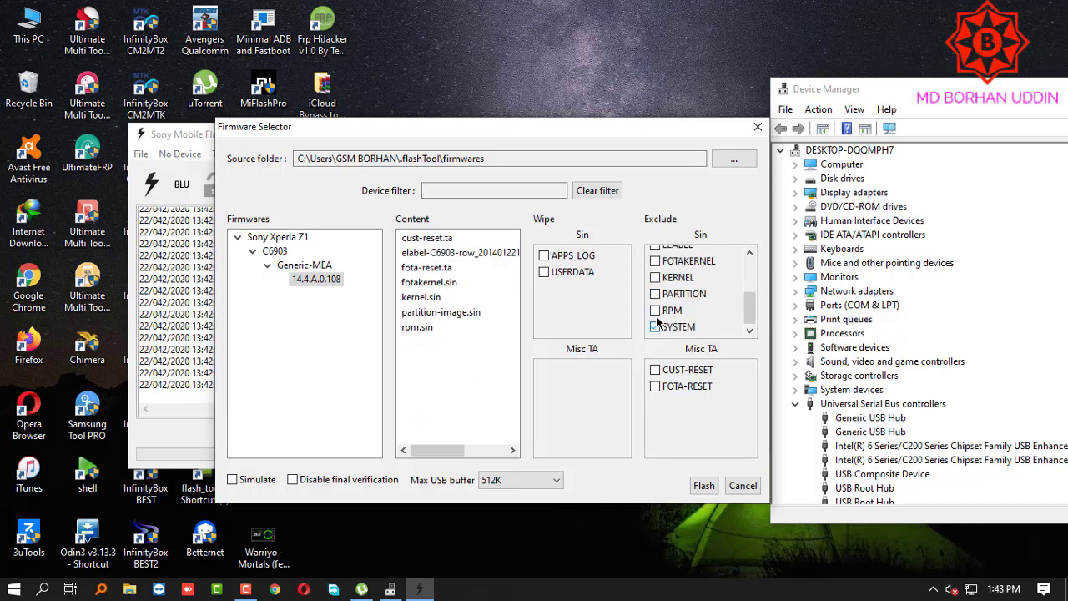
click(656, 309)
click(656, 277)
click(656, 293)
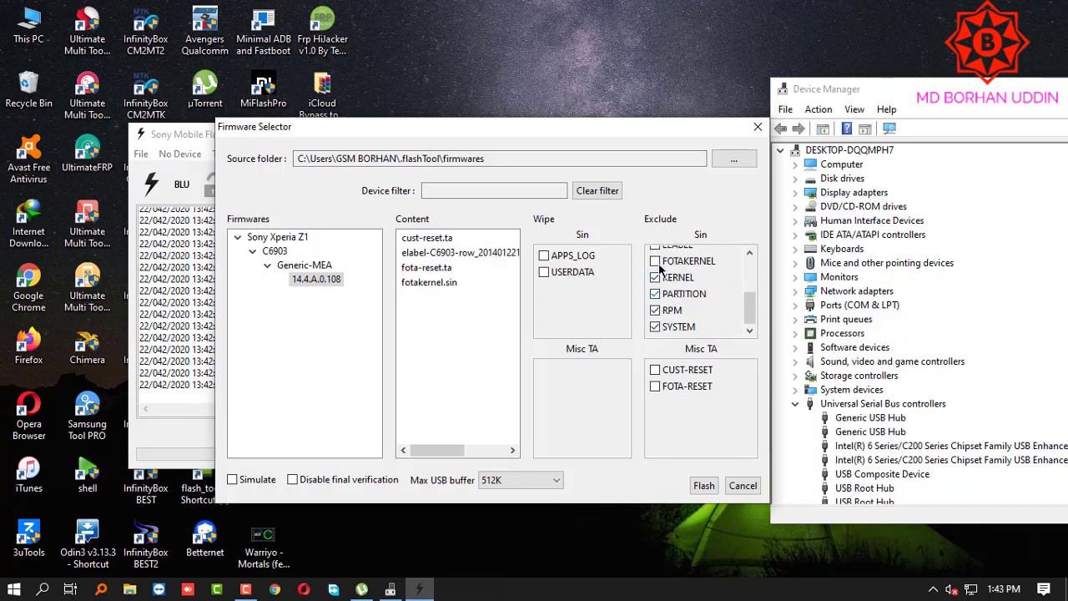
click(656, 261)
scroll(659, 283, up, 3)
click(656, 314)
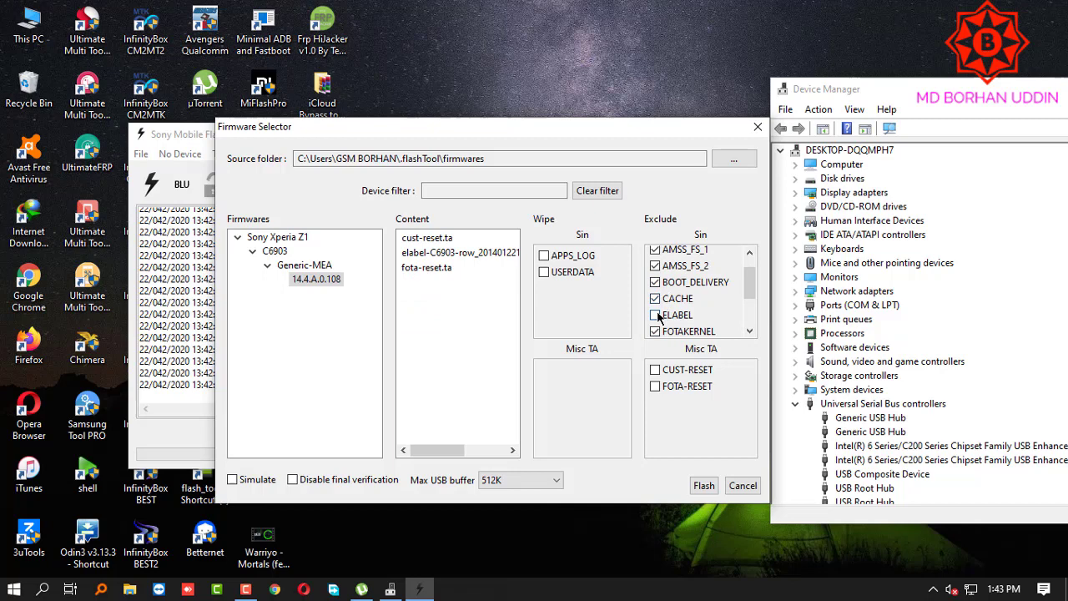
Enable wiping of USERDATA and exclude the CUST-RESET and FOTA-RESET Misc TA items
click(543, 274)
scroll(696, 312, up, 1)
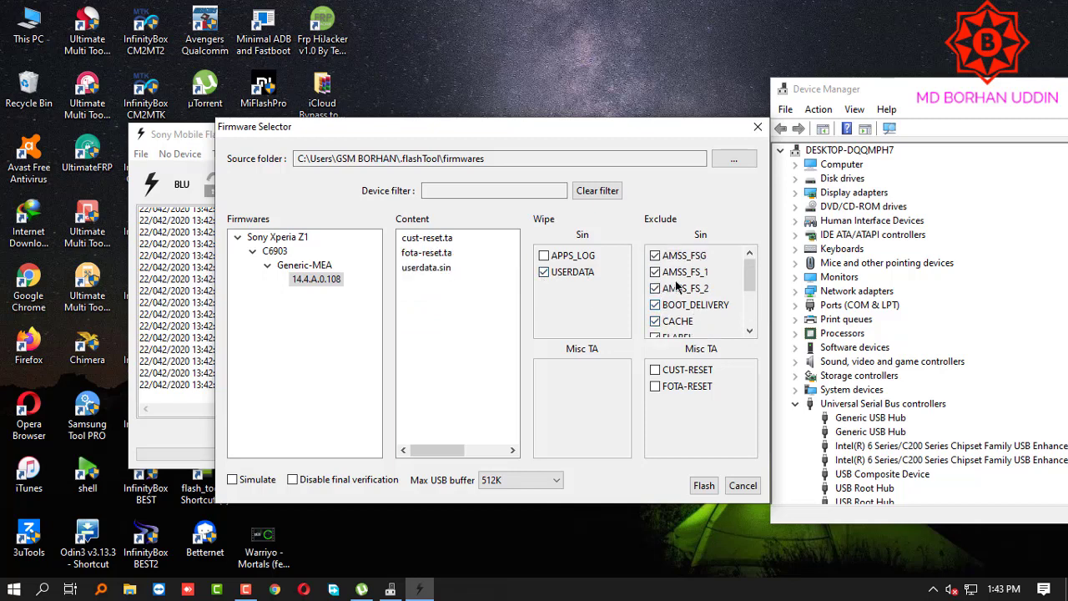
click(654, 370)
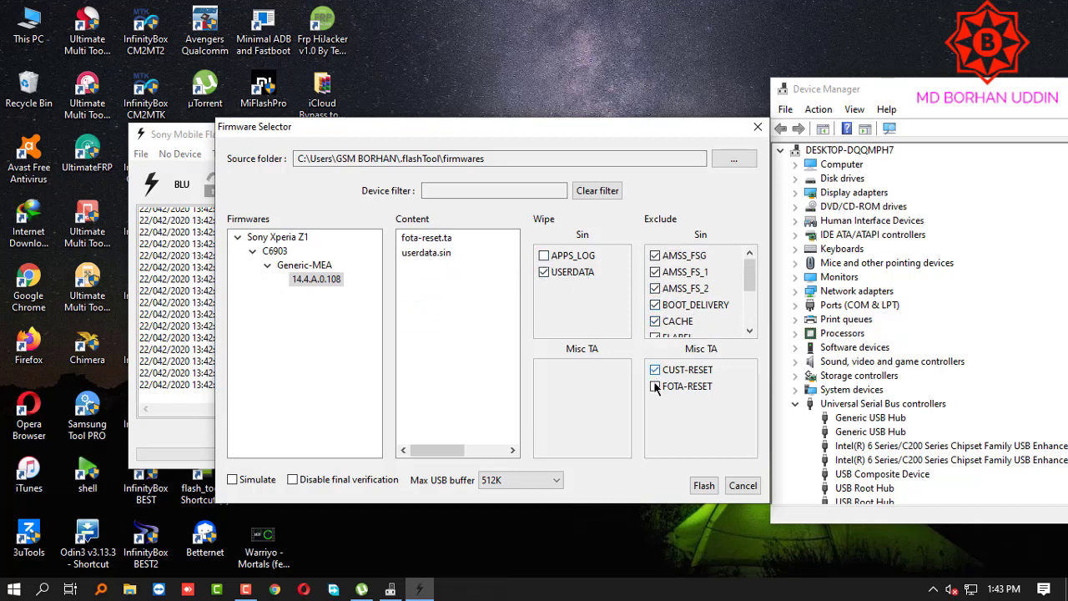
click(655, 386)
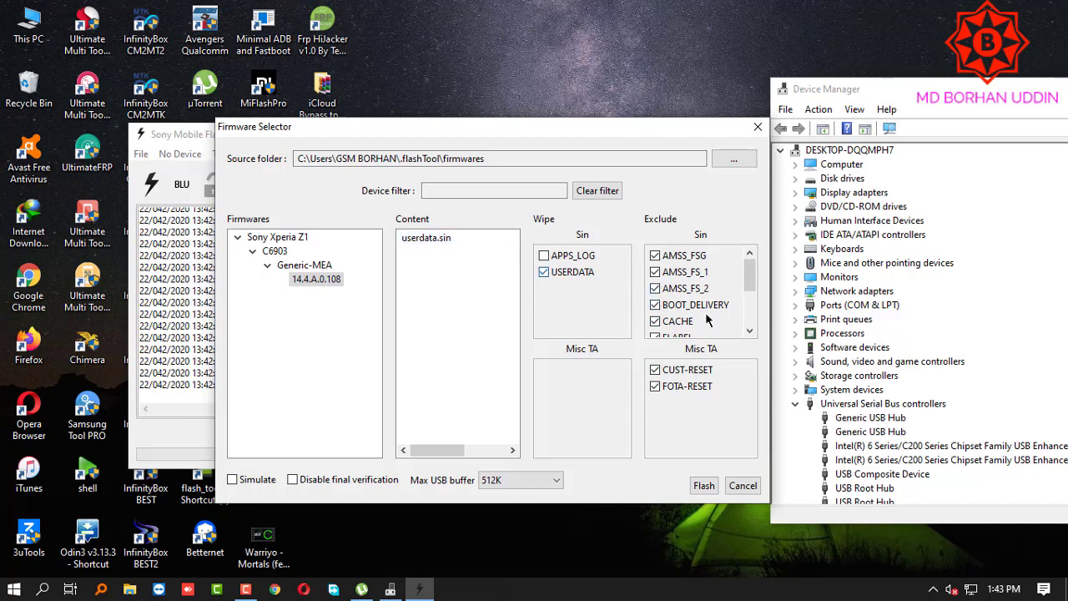
Clear the exclusion of every Sin item from AMSS_FSG through SYSTEM
click(655, 255)
click(655, 272)
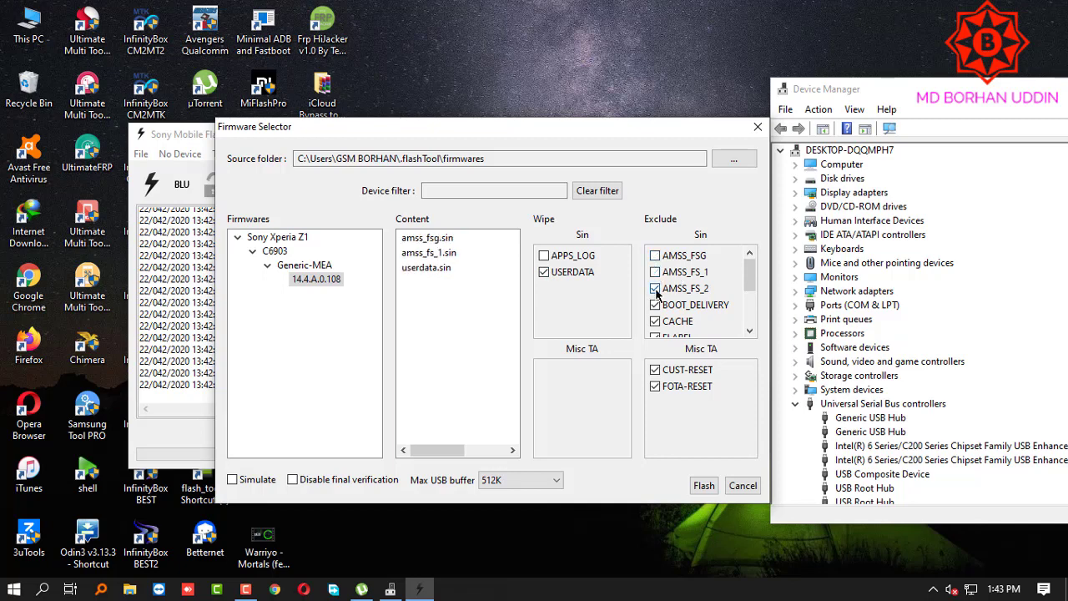
click(655, 288)
click(655, 305)
click(655, 321)
scroll(659, 325, down, 2)
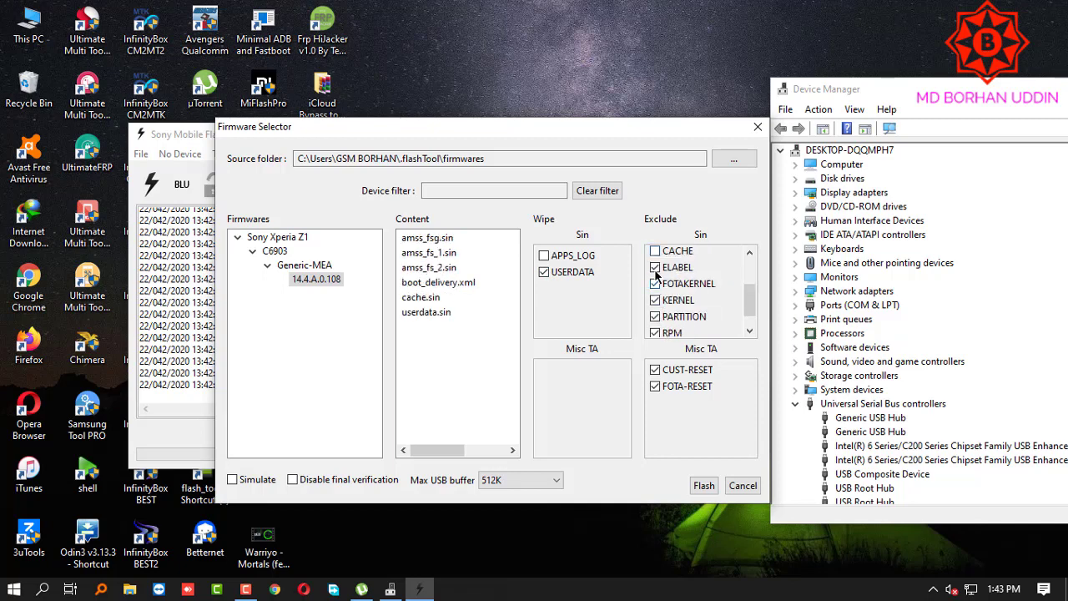
click(655, 267)
click(654, 284)
click(655, 300)
click(655, 317)
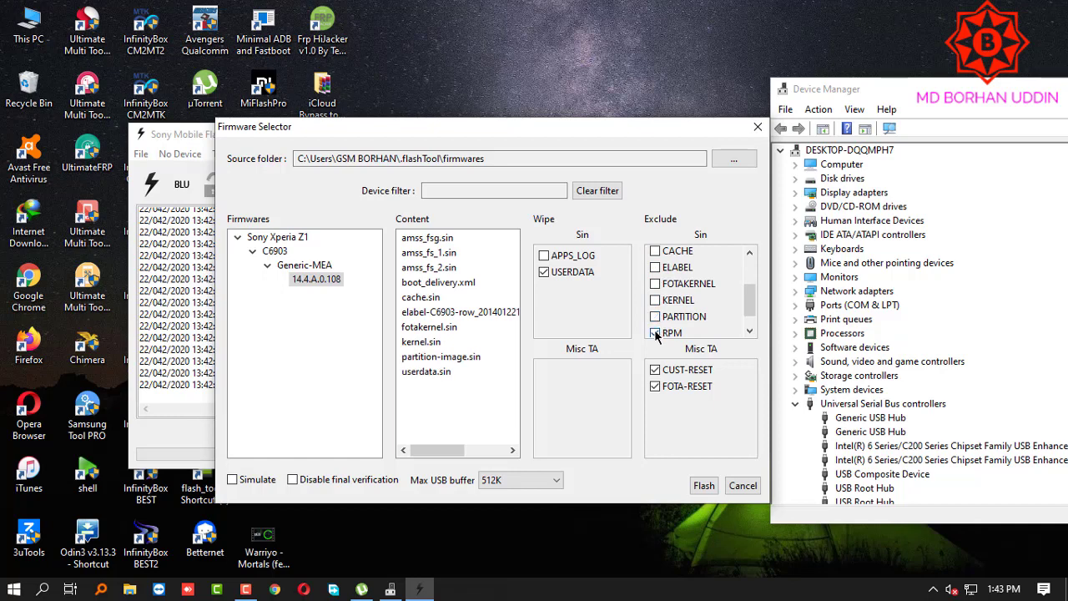
click(655, 332)
scroll(654, 331, down, 1)
click(655, 326)
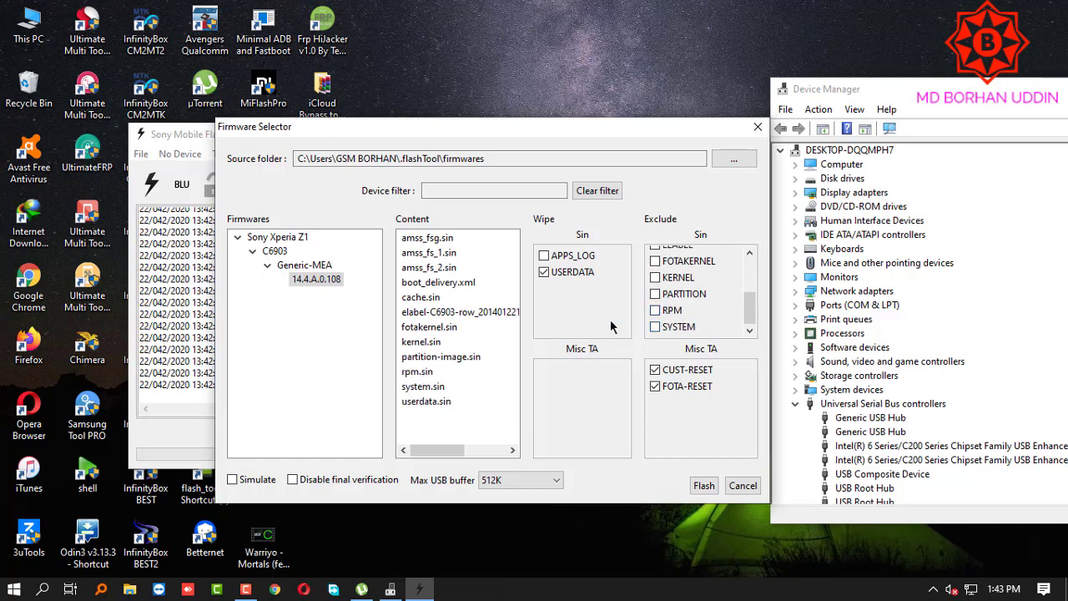
Switch the USERDATA wipe off and on again, and start flashing the selected firmware
click(544, 272)
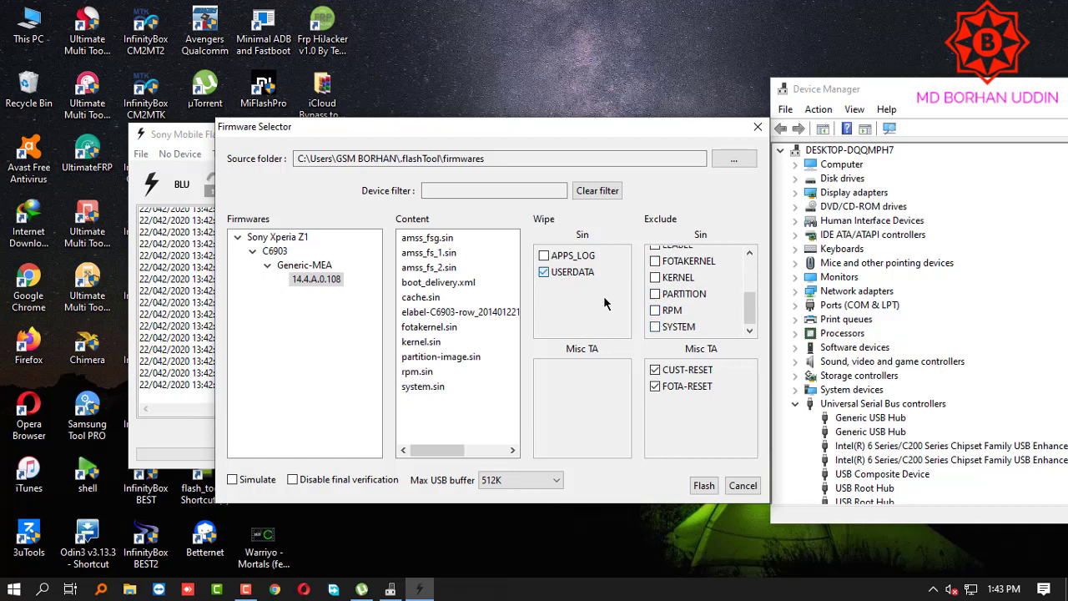
click(544, 272)
click(703, 486)
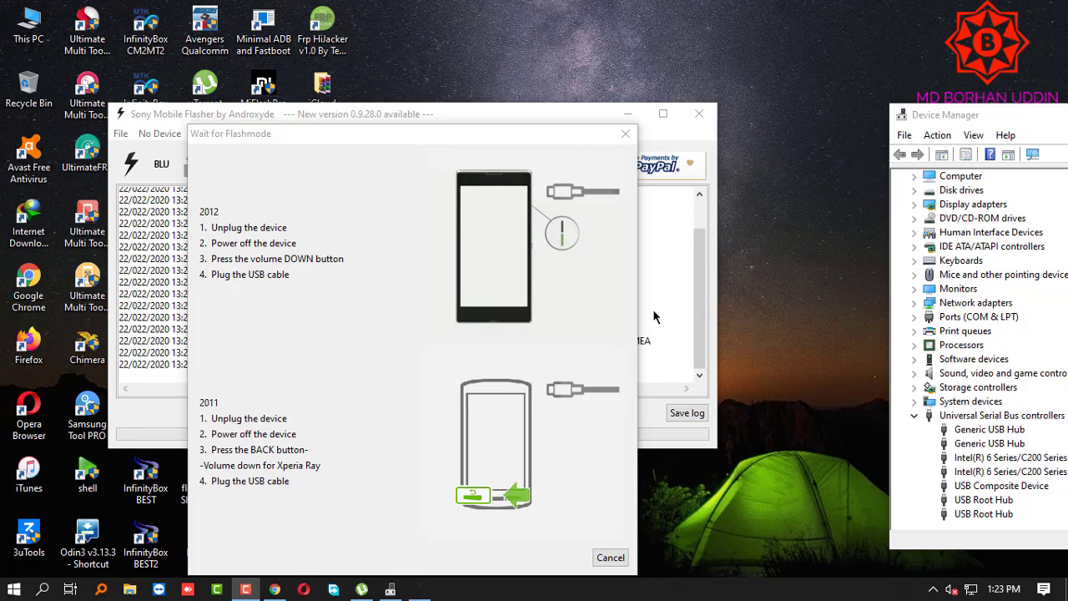
Move the Device Manager window closer to the flasher and close the flasher once flashing has finished
click(587, 343)
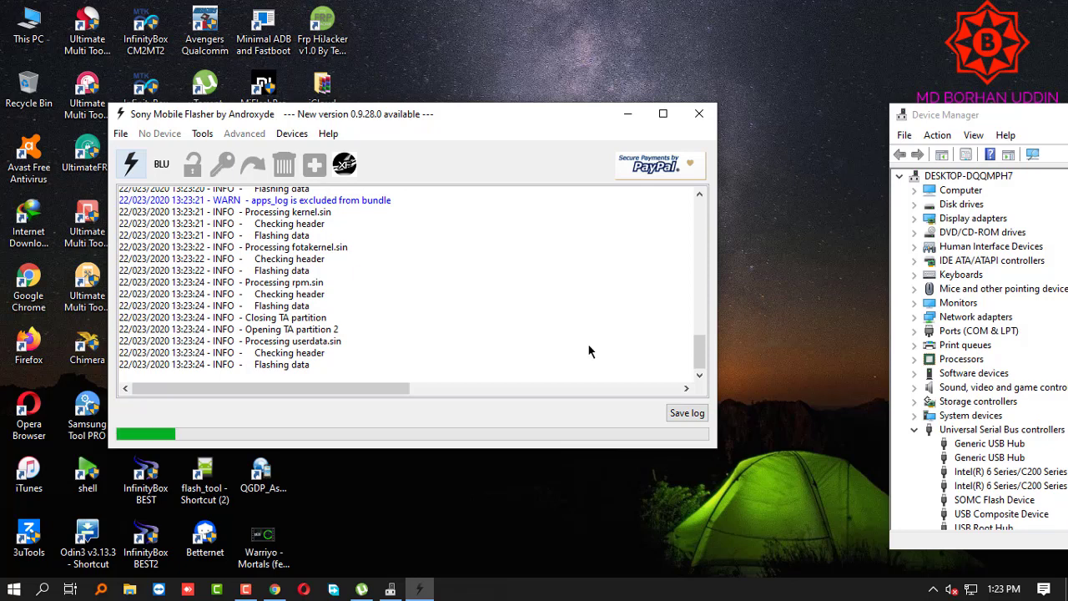
drag(960, 114, 840, 88)
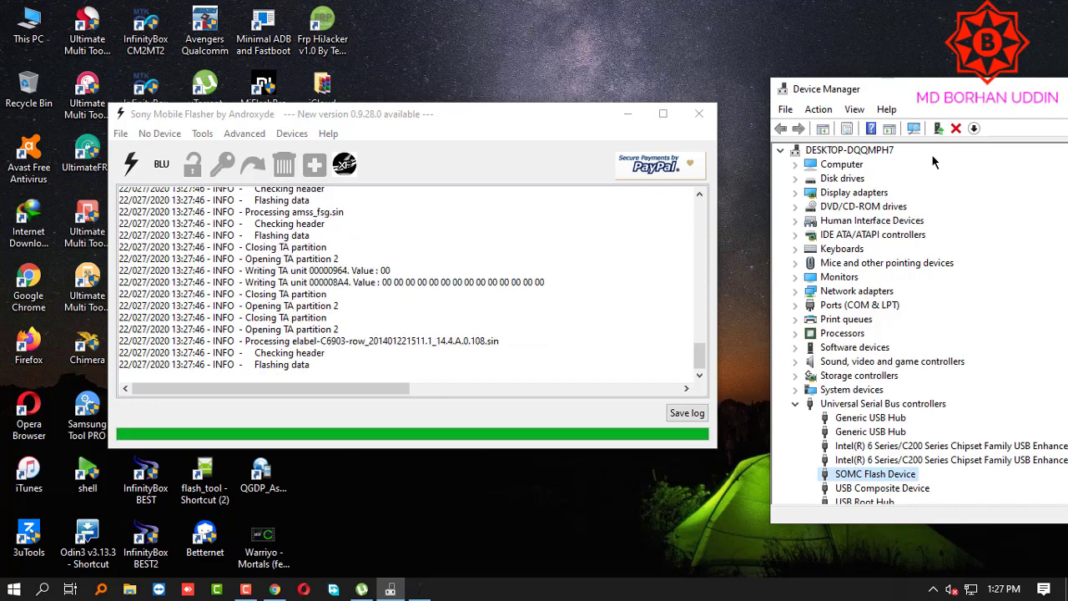
click(610, 362)
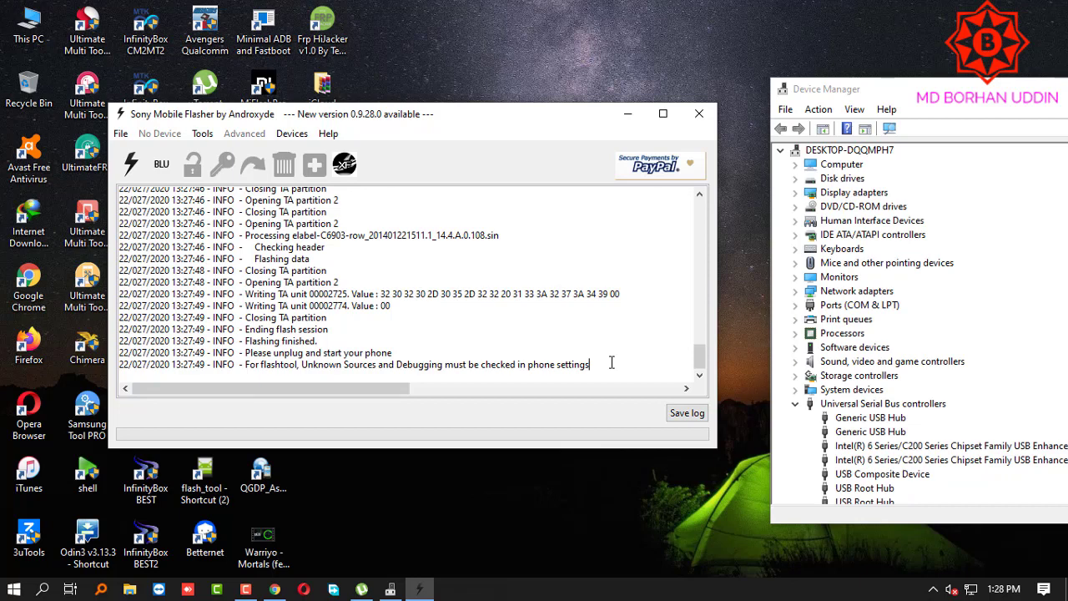
click(698, 113)
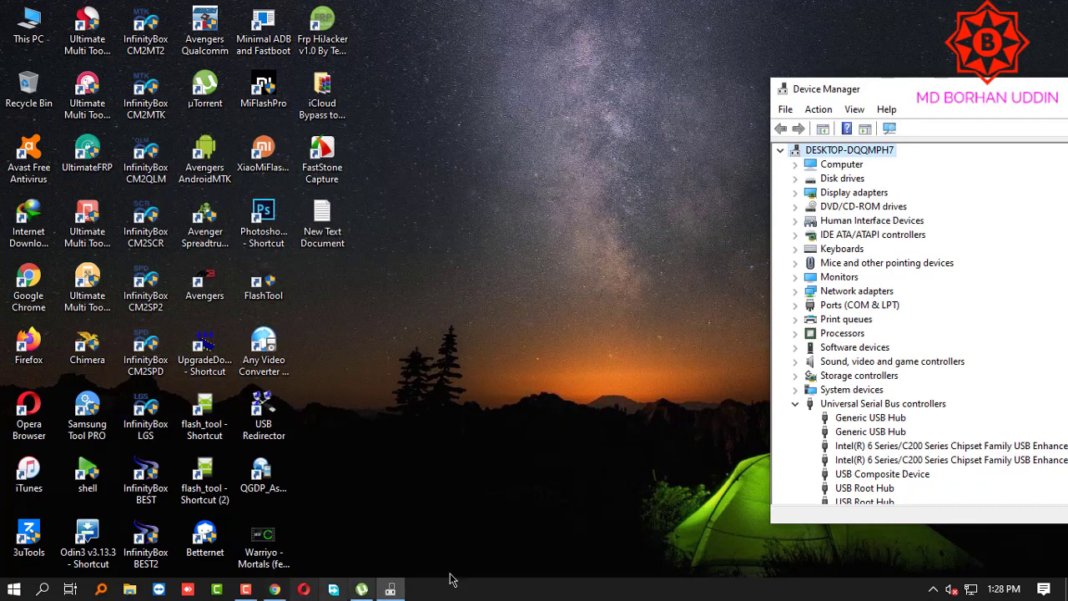
Refresh the desktop and start FlashTool again from its desktop shortcut
mouse_move(248, 592)
right_click(556, 187)
click(593, 238)
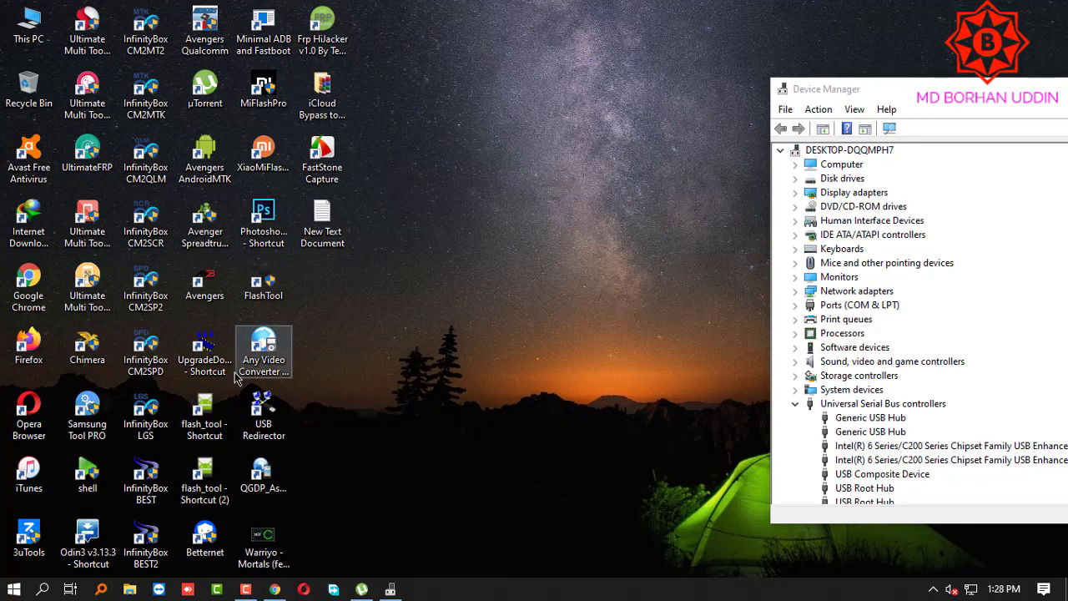
right_click(256, 280)
click(276, 293)
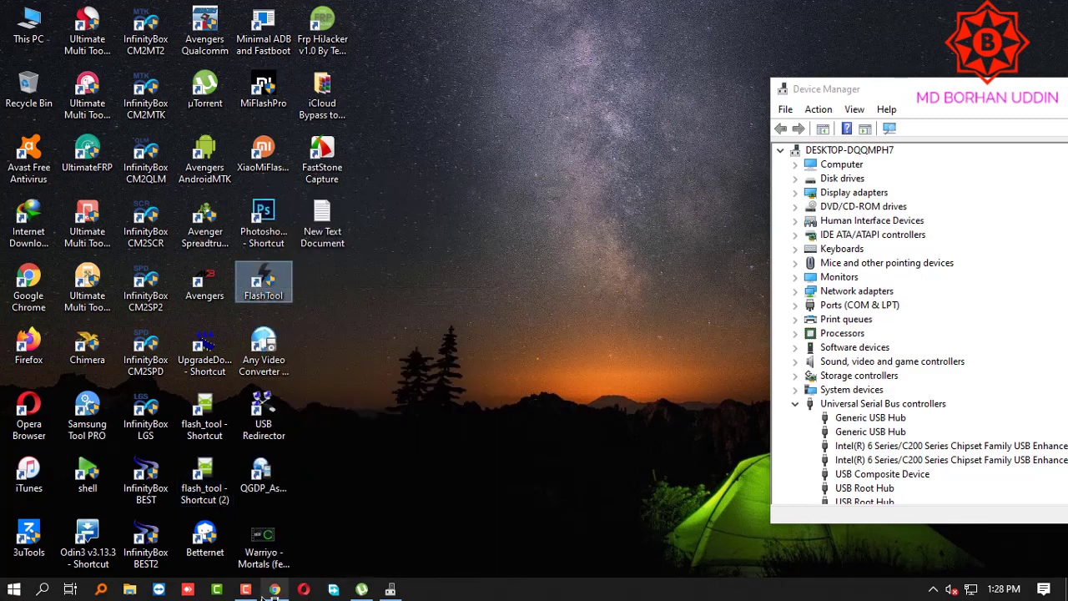